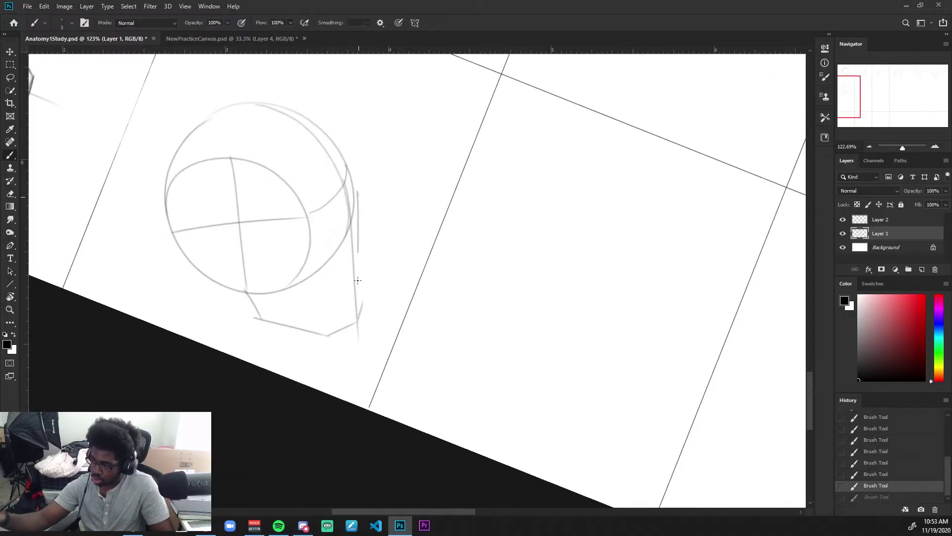
Step: Undo the recent jaw and face-edge strokes on the three-quarter head construction sketch
key("ctrl+shift+z")
key("ctrl+z")
key("ctrl+z")
key("ctrl+z")
key("ctrl+z")
key("ctrl+z")
key("r")
mouse_move(455, 455)
left_mouse_down()
mouse_move(471, 440)
mouse_move(284, 397)
left_mouse_up()
left_click(346, 329)
key("ctrl+z")
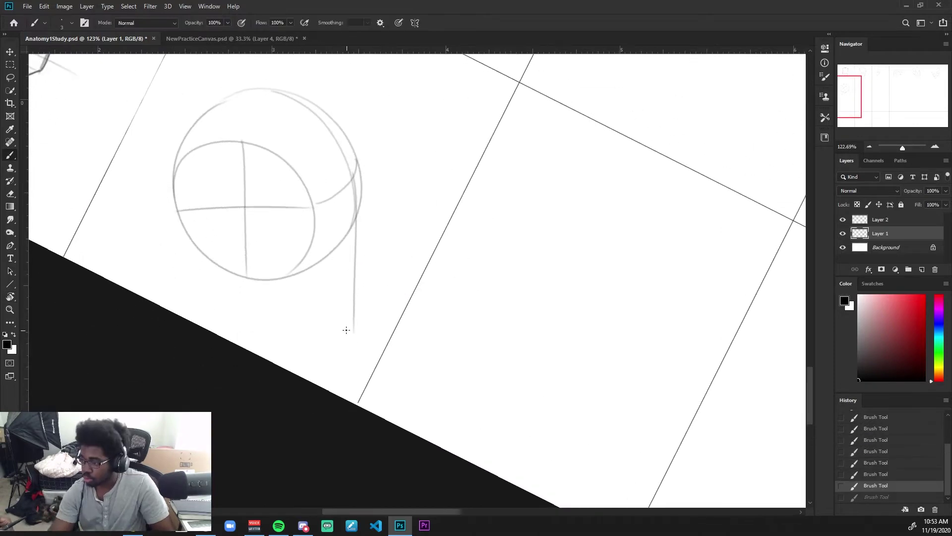
Step: Sketch a short chin mark across the end of the centre line on the tilted head construction
key("ctrl+z")
left_click_drag(346, 330, 367, 305)
key("r")
mouse_move(273, 336)
left_mouse_down()
mouse_move(498, 412)
mouse_move(378, 375)
left_mouse_up()
left_click(322, 415)
key("ctrl+z")
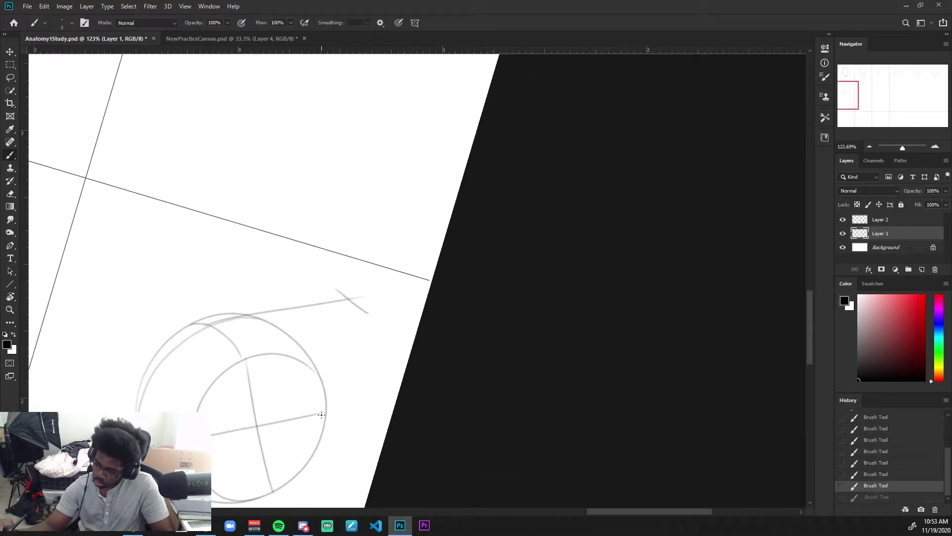
mouse_move(321, 415)
left_mouse_down()
mouse_move(337, 409)
mouse_move(302, 414)
left_mouse_up()
key("r")
left_click_drag(300, 379, 362, 298)
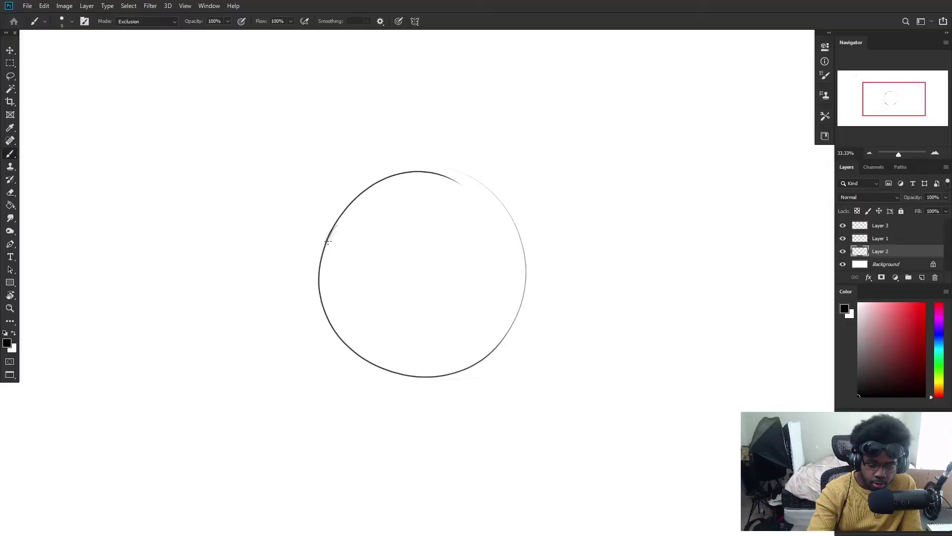
Step: Sketch narrow side-plane ovals along the left and right edges of the front-view circle
mouse_move(331, 233)
left_mouse_down()
mouse_move(340, 227)
mouse_move(338, 302)
left_mouse_up()
key("ctrl+z")
left_click_drag(346, 268, 344, 311)
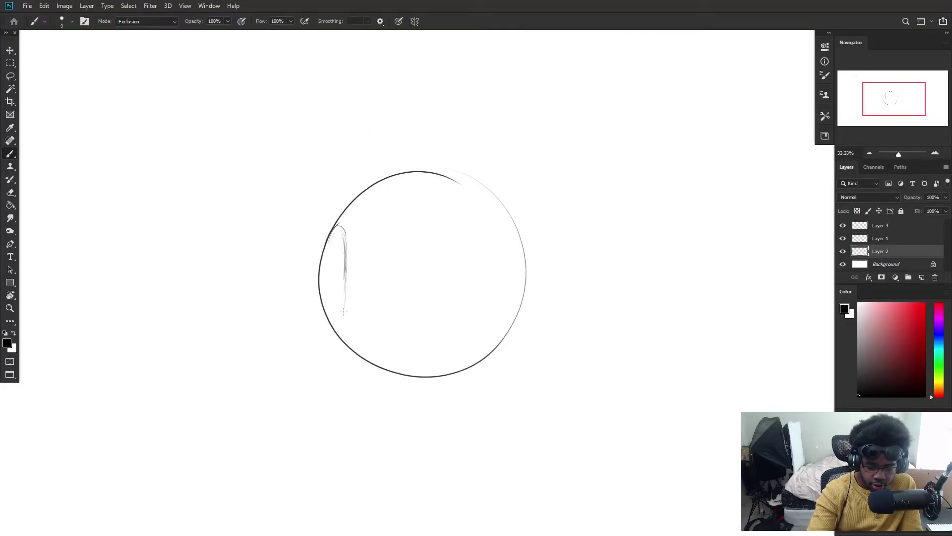
left_click_drag(339, 227, 331, 330)
left_click_drag(512, 225, 501, 317)
left_click_drag(498, 252, 510, 331)
left_click_drag(498, 297, 503, 306)
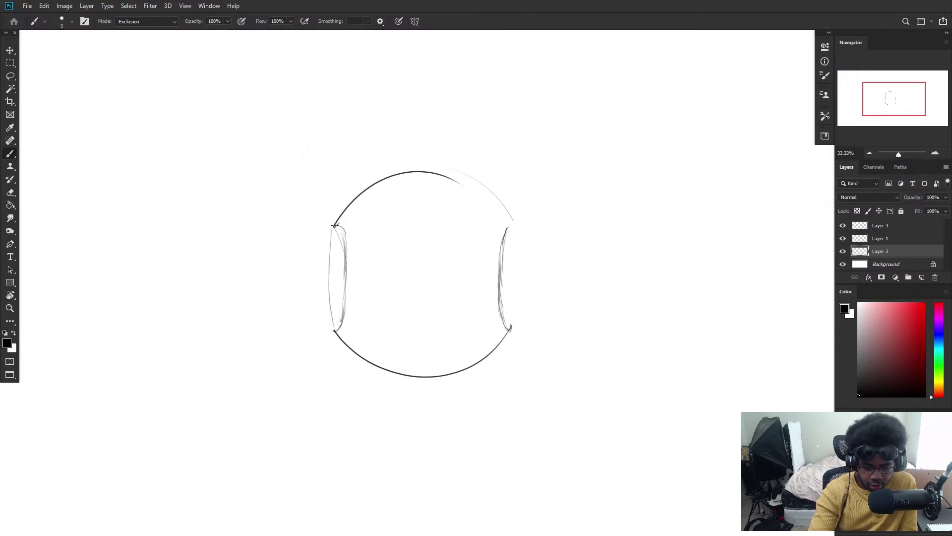
Step: Draw the outer curve closing the right side-plane oval, redoing the stroke until it joins both ends of the circle's outline
left_click_drag(513, 222, 510, 306)
key("ctrl+z")
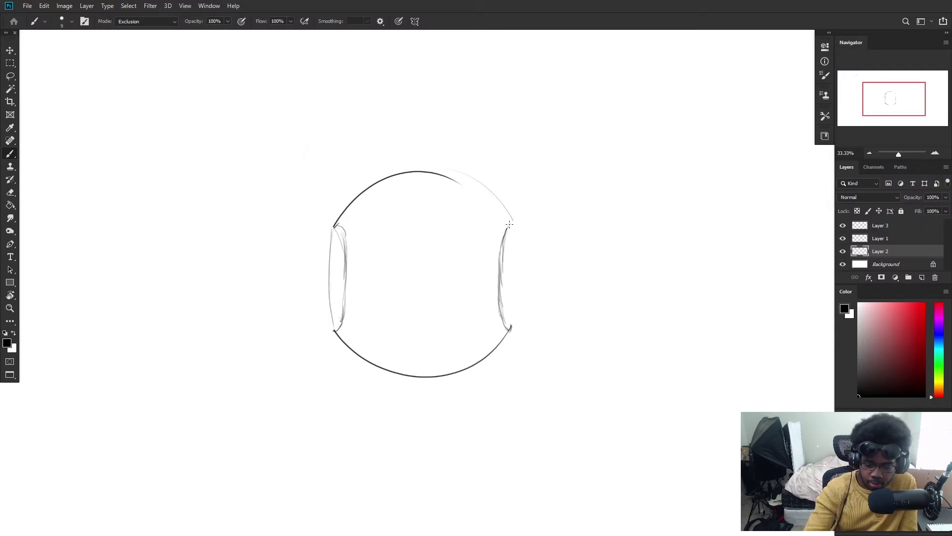
left_click_drag(513, 222, 510, 325)
key("ctrl+z")
key("ctrl+z")
left_click_drag(514, 222, 510, 331)
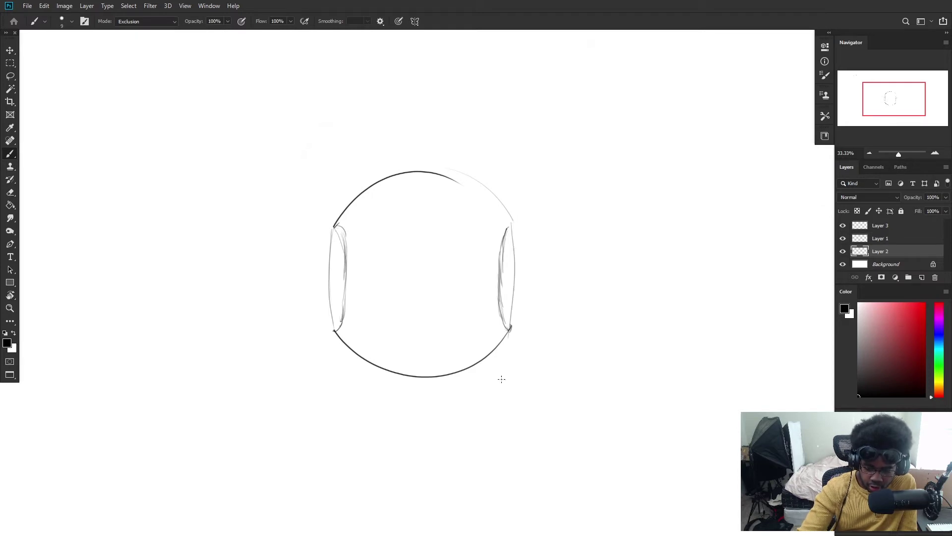
key("ctrl+z")
left_click_drag(511, 220, 511, 328)
Step: Draw the horizontal brow line across the front-view circle and a vertical centre line through its middle
left_click_drag(331, 282, 454, 284)
left_click_drag(372, 281, 495, 283)
key("ctrl+z")
key("ctrl+z")
key("ctrl+z")
left_click_drag(421, 282, 511, 287)
left_click_drag(424, 202, 416, 351)
key("ctrl+z")
left_click_drag(424, 174, 423, 367)
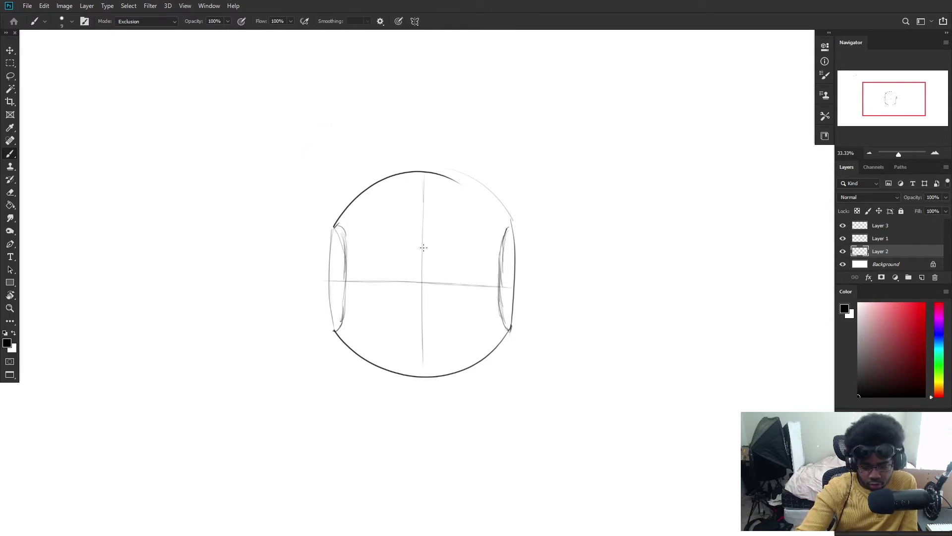
Step: Extend the vertical centre line well below the bottom of the front-view circle
left_click_drag(424, 203, 424, 372)
key("ctrl+z")
left_click_drag(419, 222, 415, 375)
key("ctrl+z")
left_click_drag(423, 255, 415, 394)
key("ctrl+z")
left_click_drag(421, 214, 425, 449)
left_click_drag(420, 322, 421, 383)
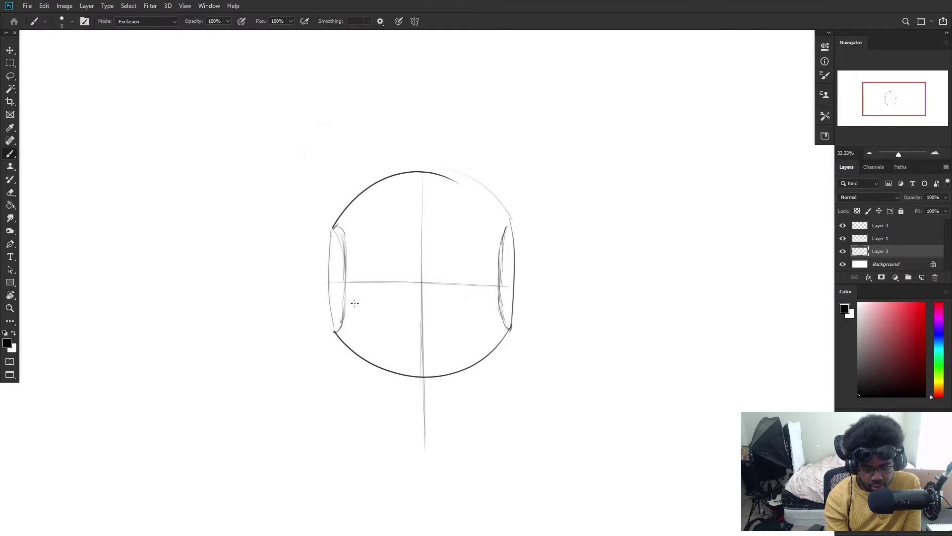
Step: Add two light horizontal guide lines below the brow line, spaced evenly down to the base of the side ovals
left_click_drag(346, 310, 474, 311)
key("ctrl+z")
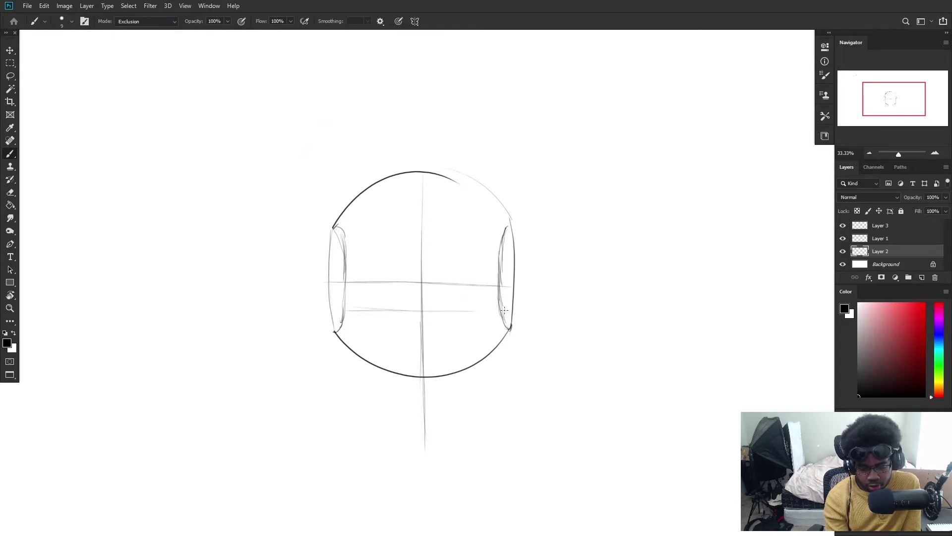
left_click_drag(385, 309, 477, 307)
key("ctrl+z")
left_click_drag(406, 308, 471, 312)
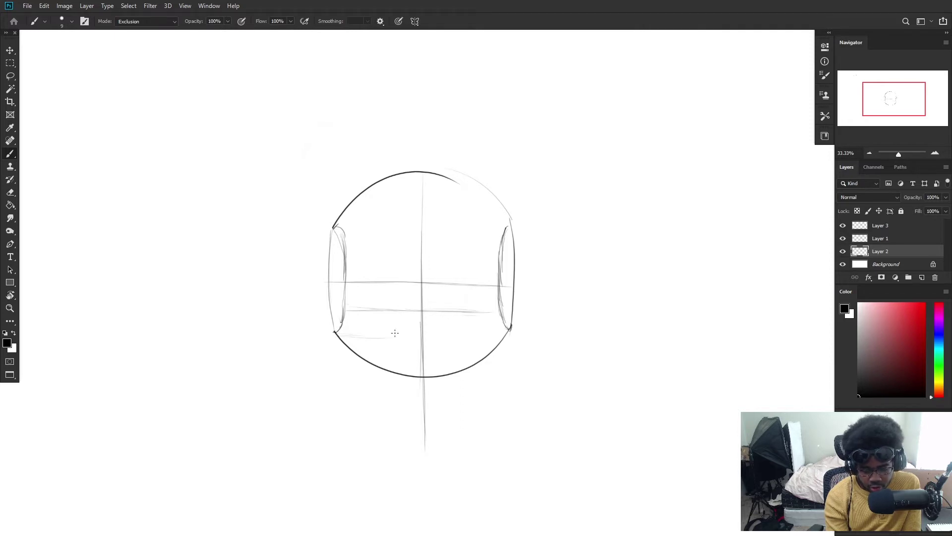
left_click_drag(429, 339, 475, 340)
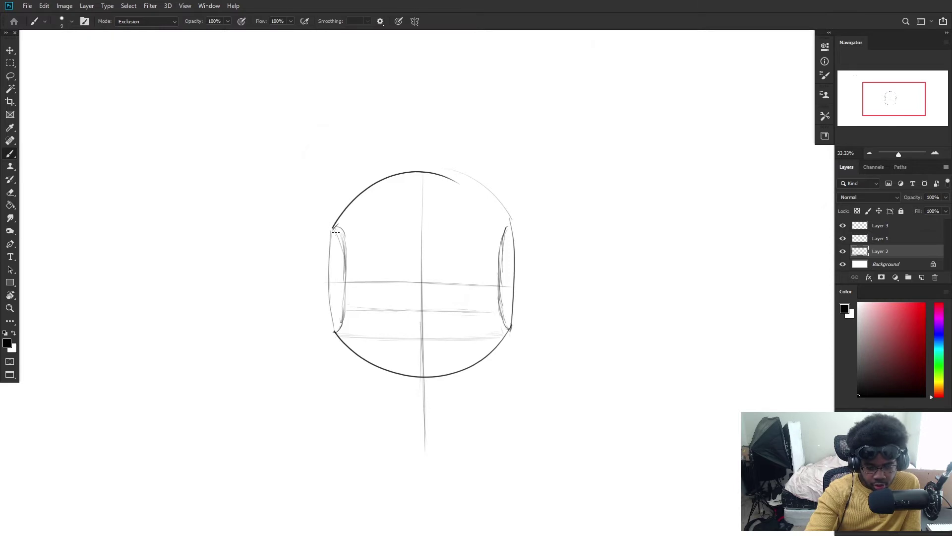
Step: Sketch a light vertical midline inside each of the two side-plane ovals
left_click_drag(336, 233, 338, 331)
key("ctrl+z")
left_click_drag(333, 233, 339, 322)
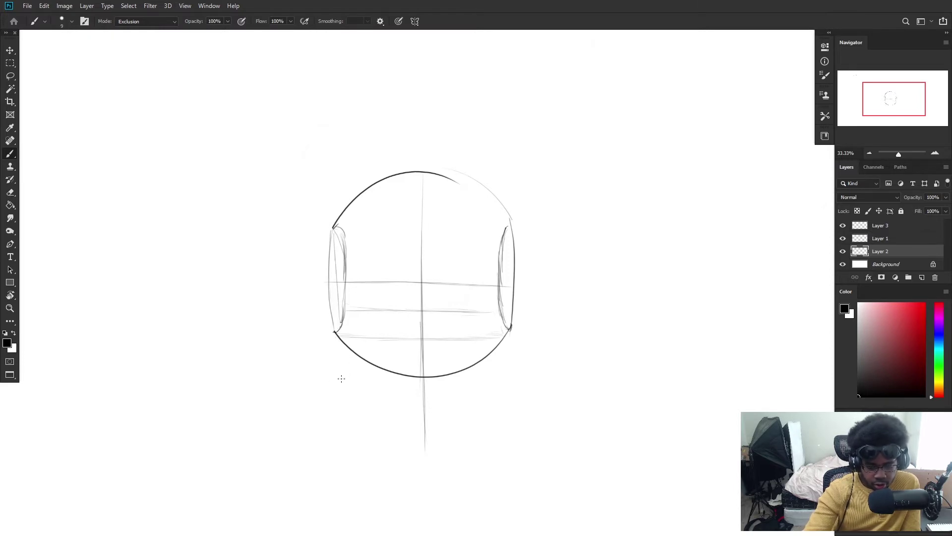
key("ctrl+z")
left_click_drag(334, 233, 336, 325)
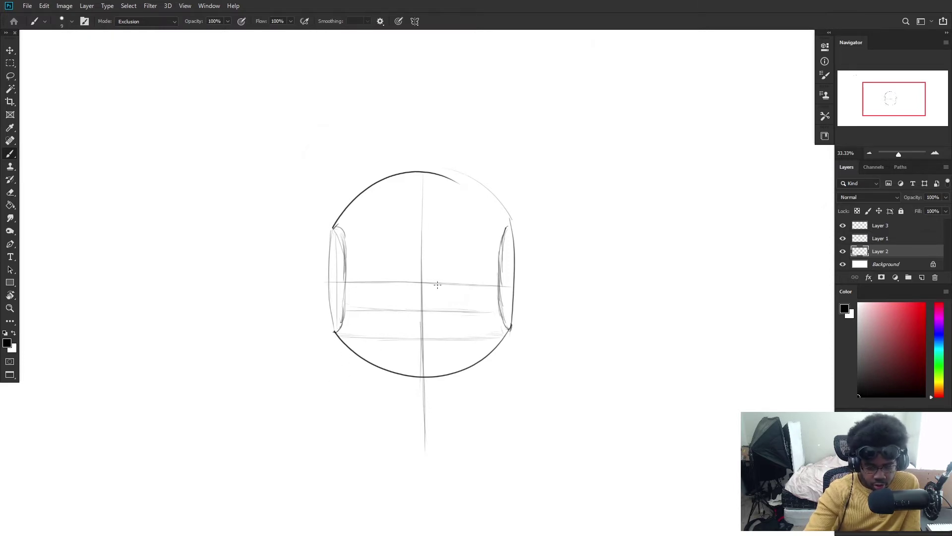
left_click_drag(506, 243, 508, 323)
key("ctrl+z")
key("ctrl+z")
Step: Drop short vertical jaw lines from the side ovals and mark the chin across the end of the centre line
left_click_drag(335, 323, 321, 267)
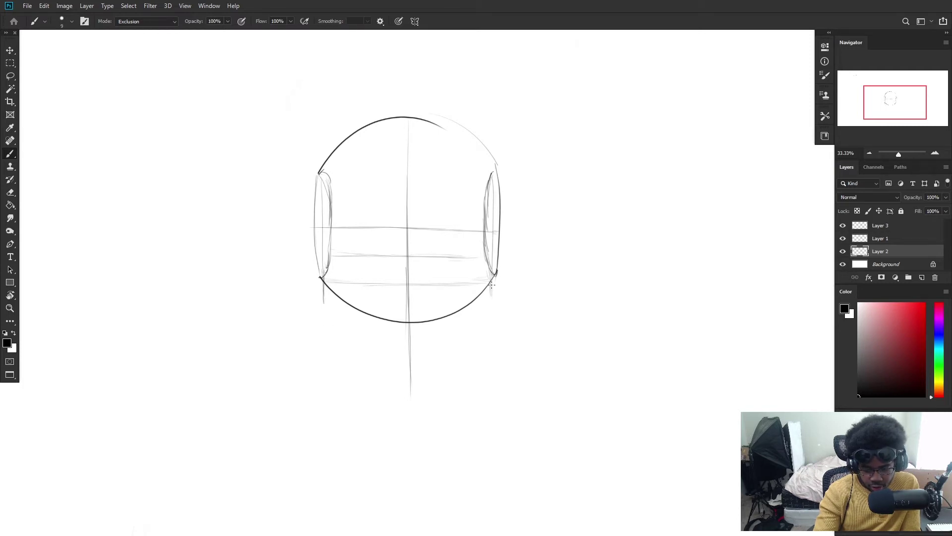
left_click_drag(490, 274, 489, 313)
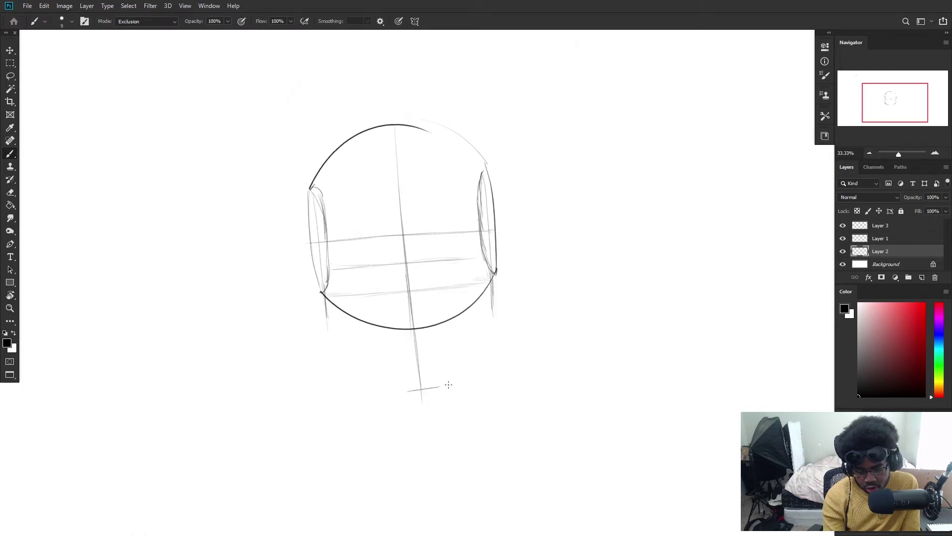
key("ctrl+z")
left_click_drag(408, 392, 428, 394)
key("ctrl+z")
key("ctrl+z")
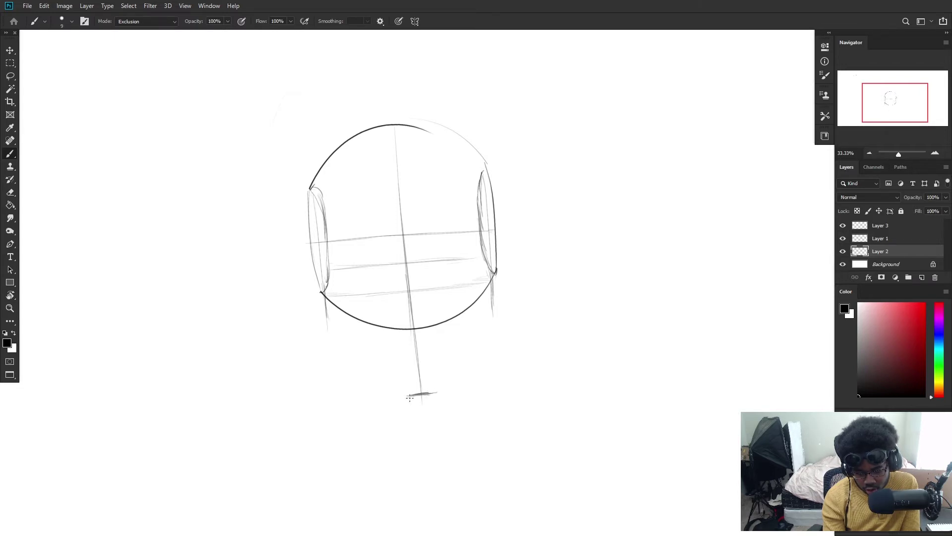
Step: Draw angled jaw lines from the short vertical sides down to the ends of the chin mark
left_click_drag(489, 315, 419, 400)
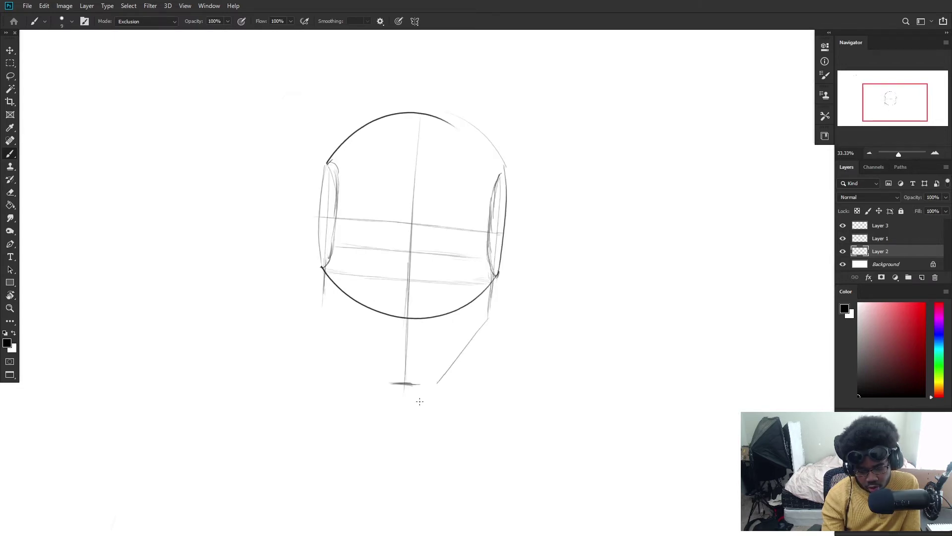
key("ctrl+z")
left_click_drag(489, 315, 425, 385)
key("ctrl+z")
mouse_move(489, 314)
left_mouse_down()
mouse_move(427, 377)
mouse_move(434, 371)
left_mouse_up()
key("ctrl+z")
key("ctrl+z")
left_click_drag(489, 315, 419, 382)
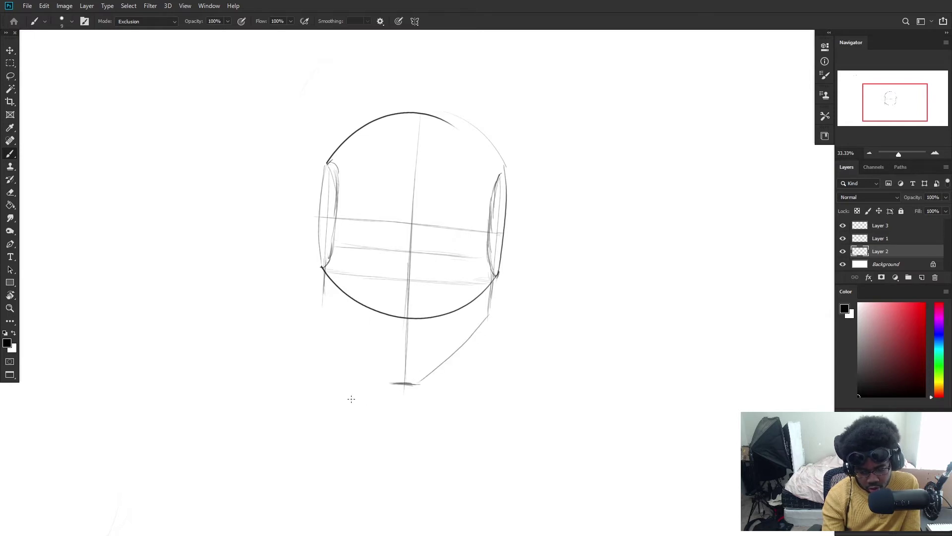
key("r")
left_click_drag(351, 398, 477, 495)
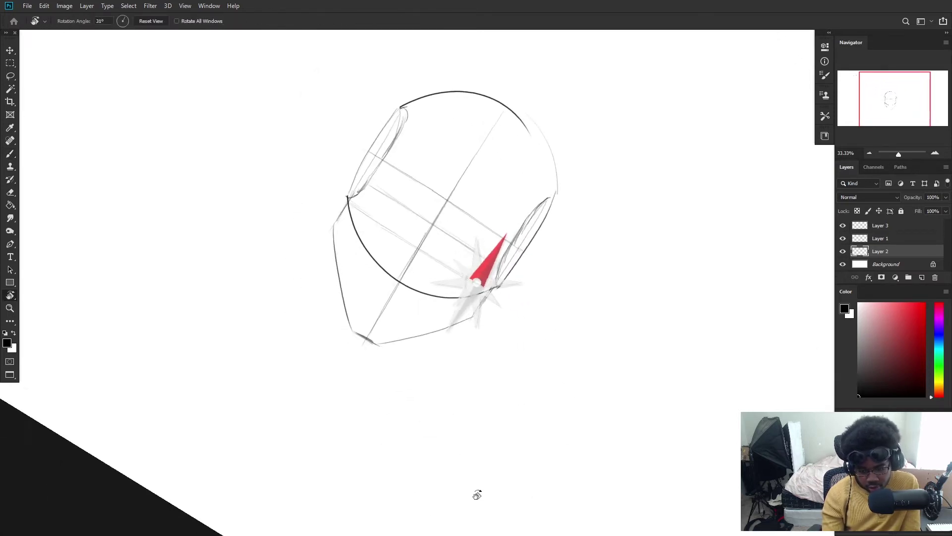
key("Escape")
key("b")
Step: Draw the curved cheek line from the left side oval at brow level down to the chin
left_click_drag(327, 229, 362, 287)
key("ctrl+z")
left_click_drag(328, 234, 371, 325)
key("ctrl+z")
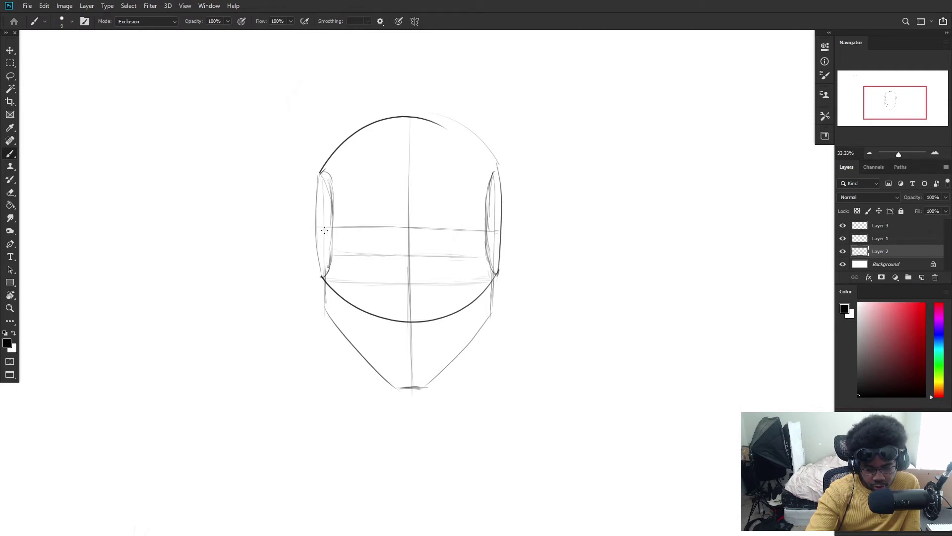
left_click_drag(323, 230, 382, 364)
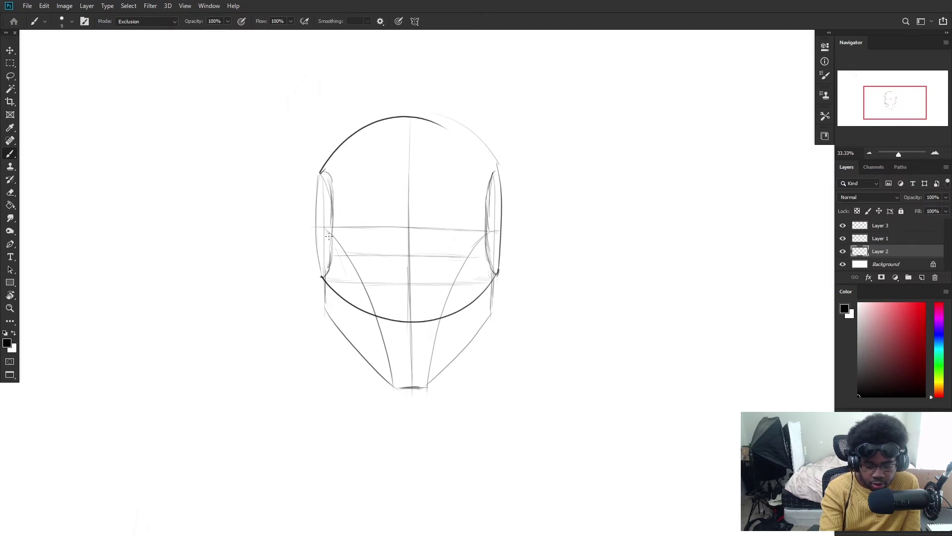
Step: Start a second head beside the first with a circle and an arrow below it pointing diagonally up to the right
mouse_move(548, 399)
left_mouse_down()
mouse_move(373, 384)
mouse_move(426, 349)
left_mouse_up()
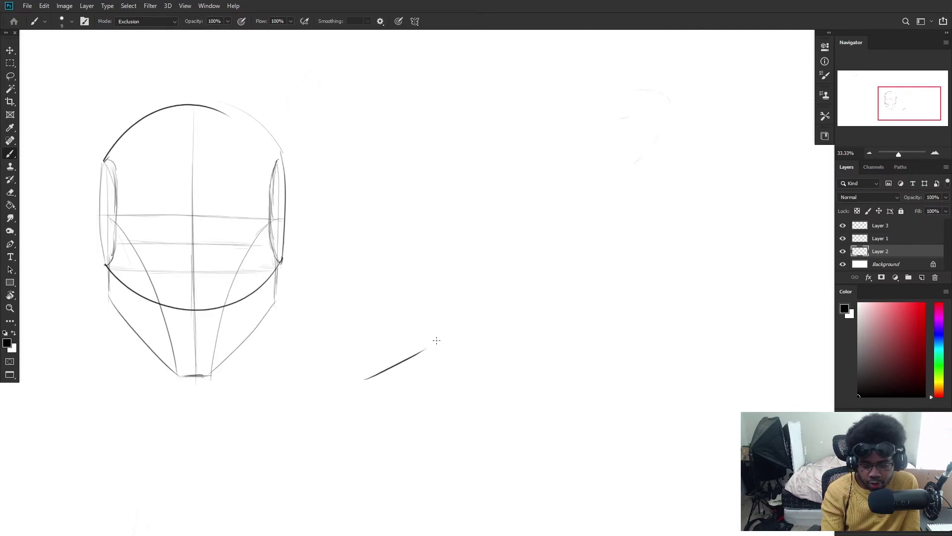
key("ctrl+z")
mouse_move(369, 387)
left_mouse_down()
mouse_move(426, 348)
mouse_move(388, 362)
left_mouse_up()
left_click_drag(425, 349, 420, 367)
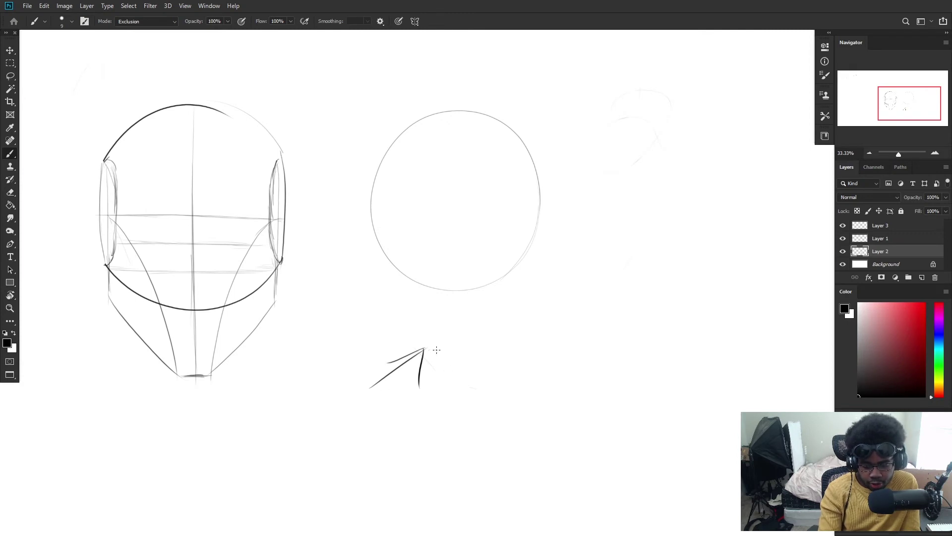
left_click_drag(84, 118, 97, 203)
left_click_drag(78, 191, 98, 200)
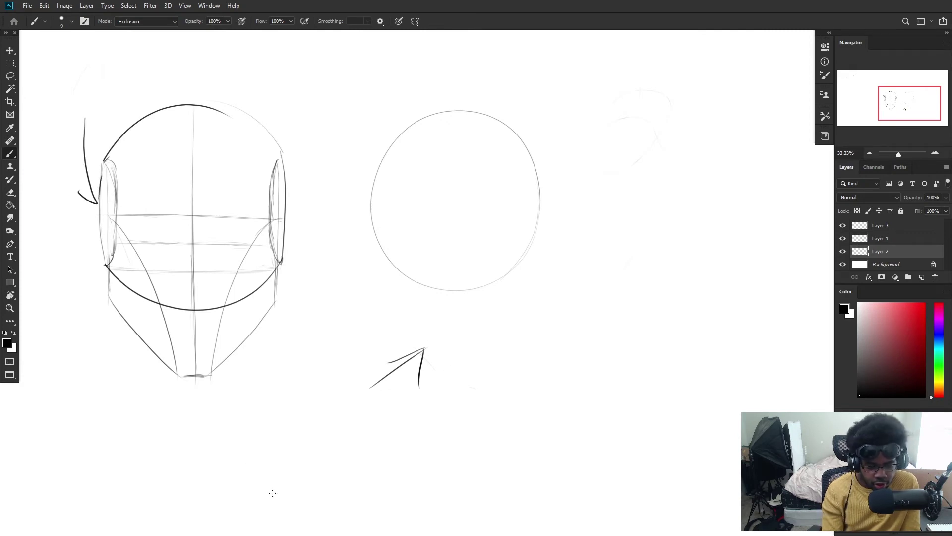
key("ctrl+z")
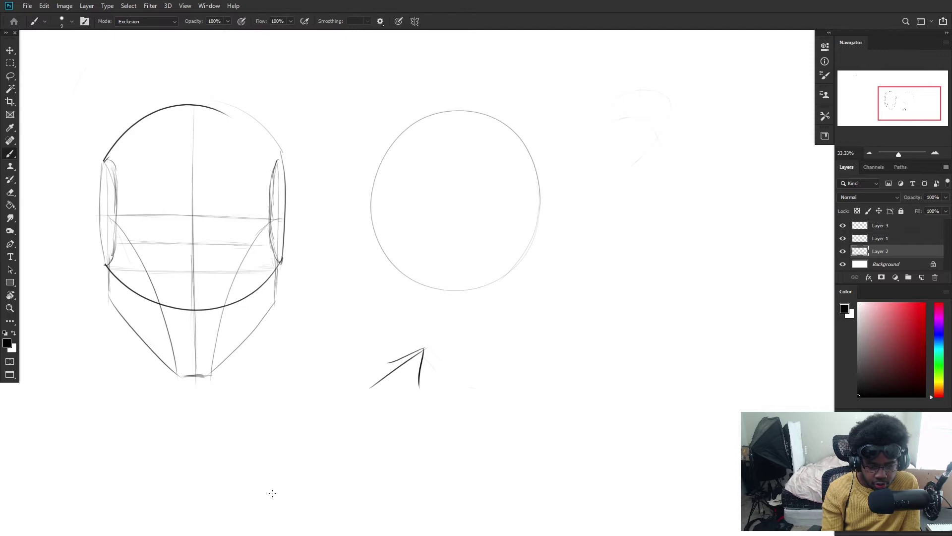
Step: Sketch the side-plane oval on the second circle and divide it with two tilted crossing lines
mouse_move(373, 188)
left_mouse_down()
mouse_move(383, 169)
mouse_move(428, 177)
mouse_move(438, 215)
left_mouse_up()
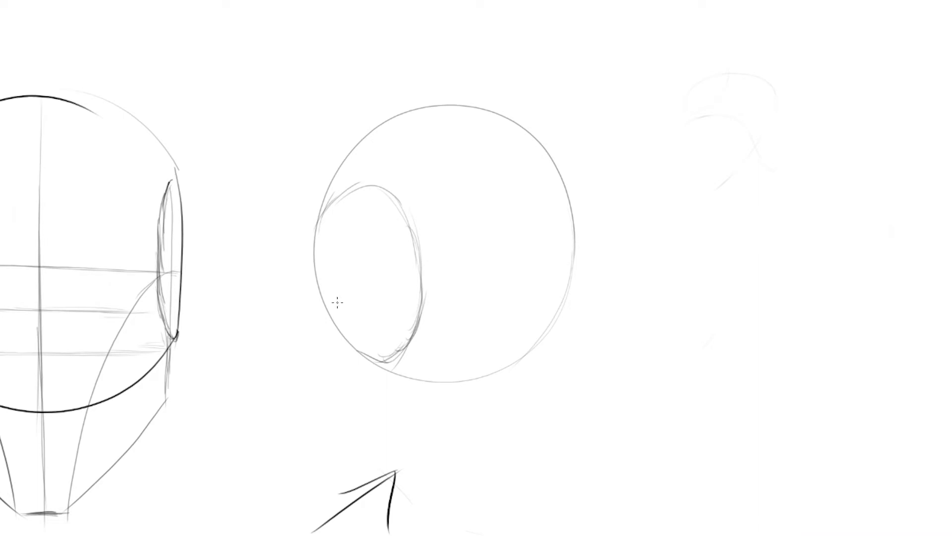
left_click_drag(326, 309, 403, 242)
key("ctrl+z")
left_click_drag(335, 307, 406, 239)
left_click_drag(336, 198, 381, 298)
key("ctrl+z")
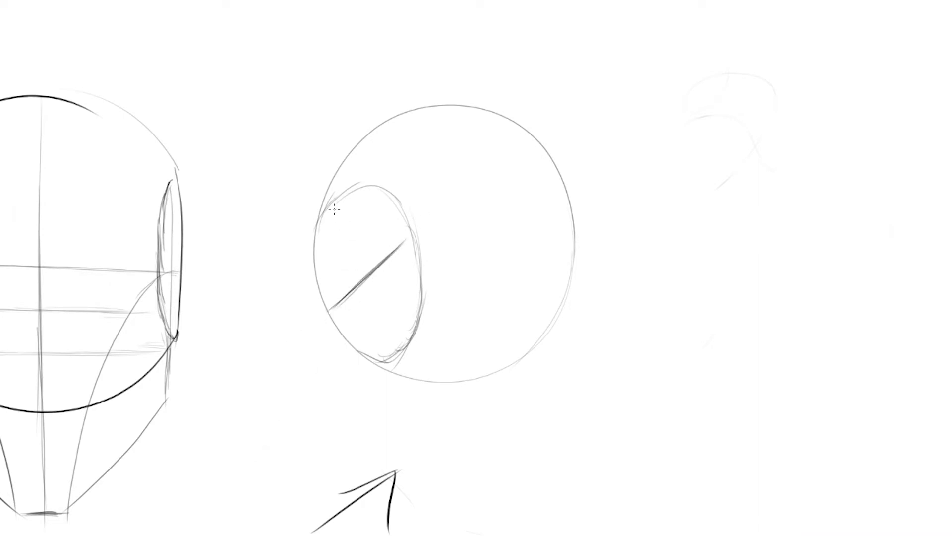
mouse_move(335, 211)
left_mouse_down()
mouse_move(390, 332)
mouse_move(379, 284)
mouse_move(410, 341)
left_mouse_up()
key("ctrl+z")
Step: Draw the curved vertical centre line of the face around the second sphere
left_click_drag(466, 113, 511, 258)
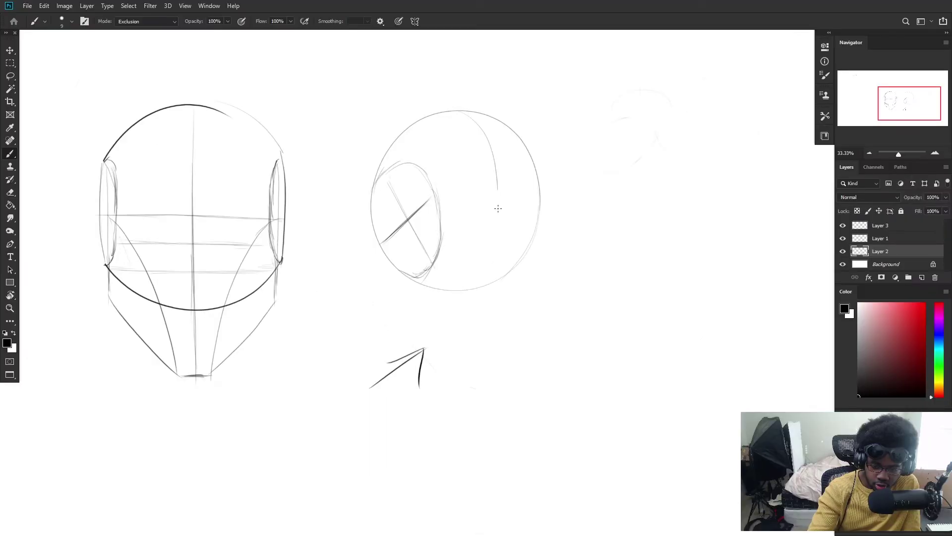
key("ctrl+z")
mouse_move(443, 107)
left_mouse_down()
mouse_move(524, 158)
mouse_move(555, 226)
mouse_move(509, 203)
mouse_move(502, 262)
mouse_move(478, 286)
left_mouse_up()
key("ctrl+z")
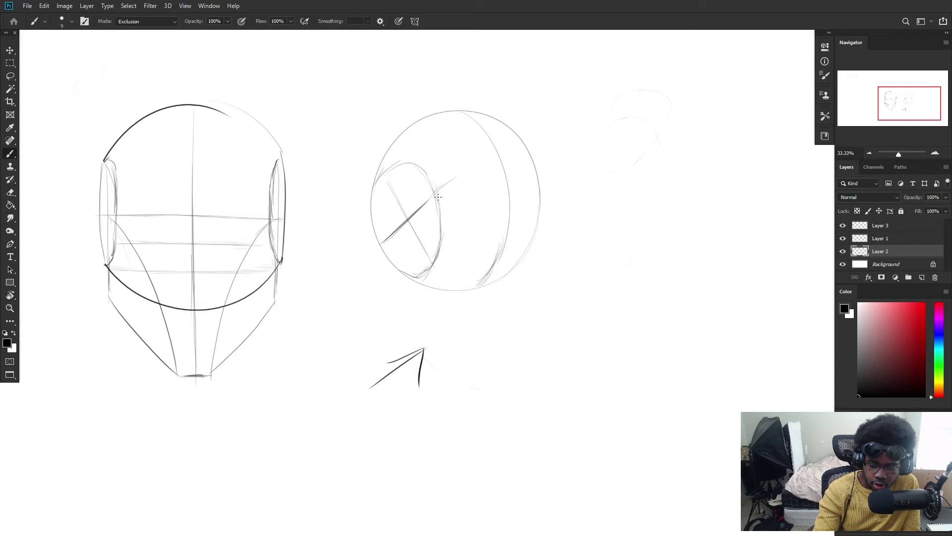
Step: Continue the side oval's tilted line as a curved brow line wrapping across the second sphere to its far edge
left_click_drag(441, 190, 487, 163)
key("ctrl+z")
mouse_move(434, 196)
left_mouse_down()
mouse_move(493, 162)
mouse_move(534, 170)
left_mouse_up()
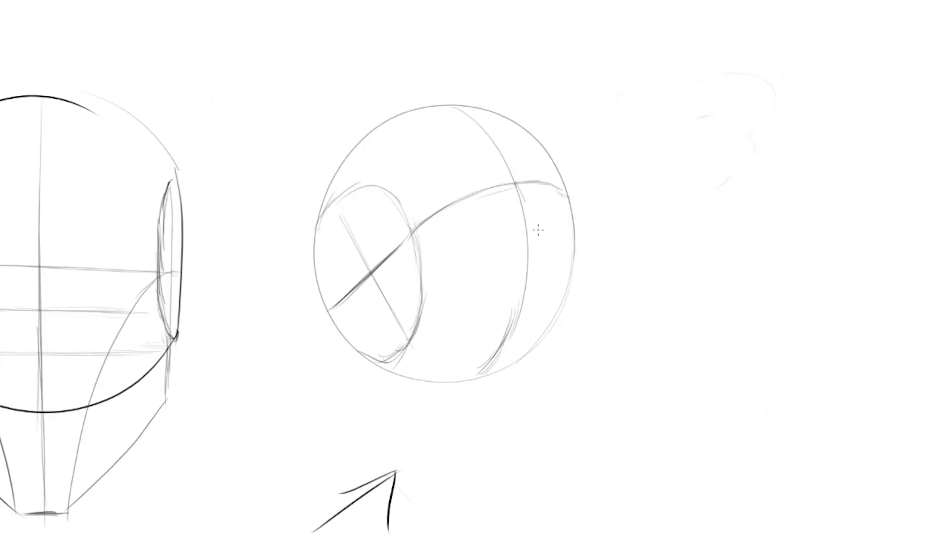
Step: Draw the face's centre line from the brow intersection down past the second sphere and mark the chin at its end
left_click_drag(538, 229, 550, 253)
key("ctrl+z")
left_click_drag(514, 183, 540, 257)
key("ctrl+z")
left_click_drag(513, 183, 552, 298)
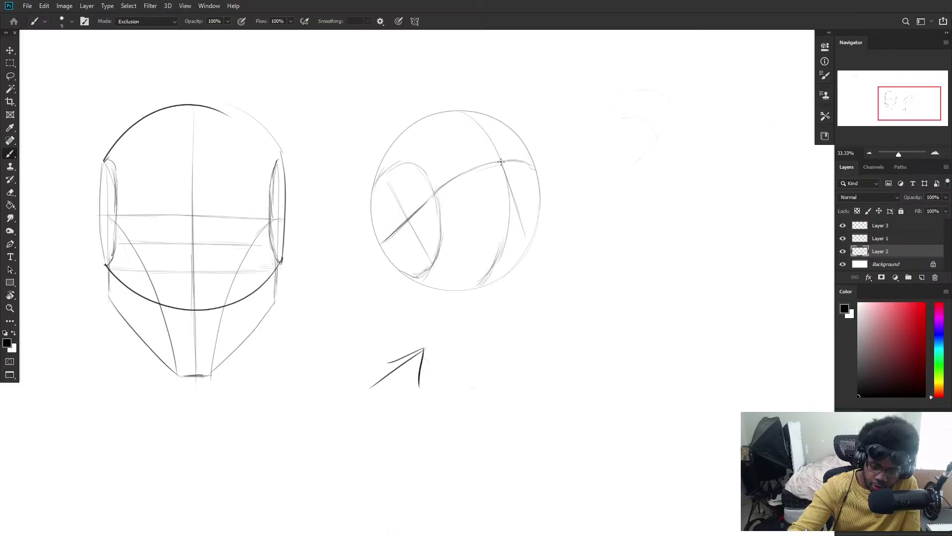
left_click_drag(501, 161, 540, 275)
key("ctrl+z")
key("ctrl+z")
left_click_drag(502, 162, 556, 273)
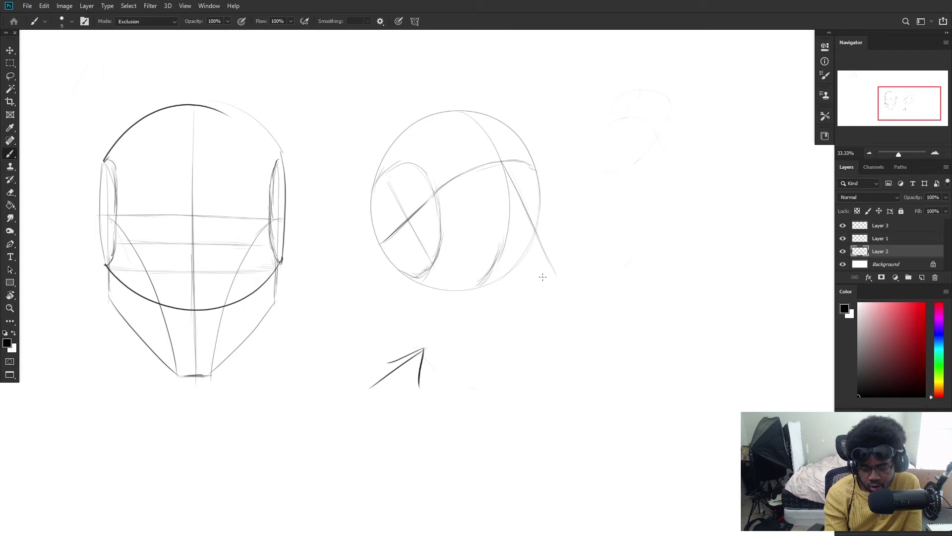
mouse_move(541, 278)
left_mouse_down()
mouse_move(560, 274)
mouse_move(545, 279)
left_mouse_up()
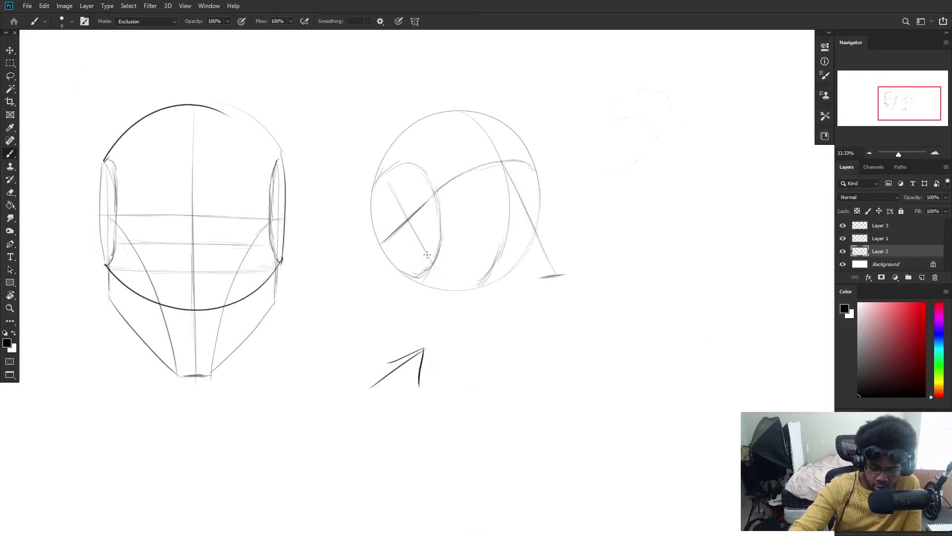
Step: Extend the side oval's vertical division down to the jaw corner and connect it to the chin mark with a jaw line
left_click_drag(427, 255, 448, 282)
mouse_move(447, 283)
left_mouse_down()
mouse_move(530, 282)
mouse_move(511, 280)
left_mouse_up()
key("ctrl+z")
key("ctrl+z")
key("ctrl+z")
left_click_drag(444, 283, 548, 277)
Step: Draw the far edge of the tilted head's face from the brow line's end down to the chin mark
left_click_drag(537, 171, 561, 263)
key("ctrl+z")
key("ctrl+z")
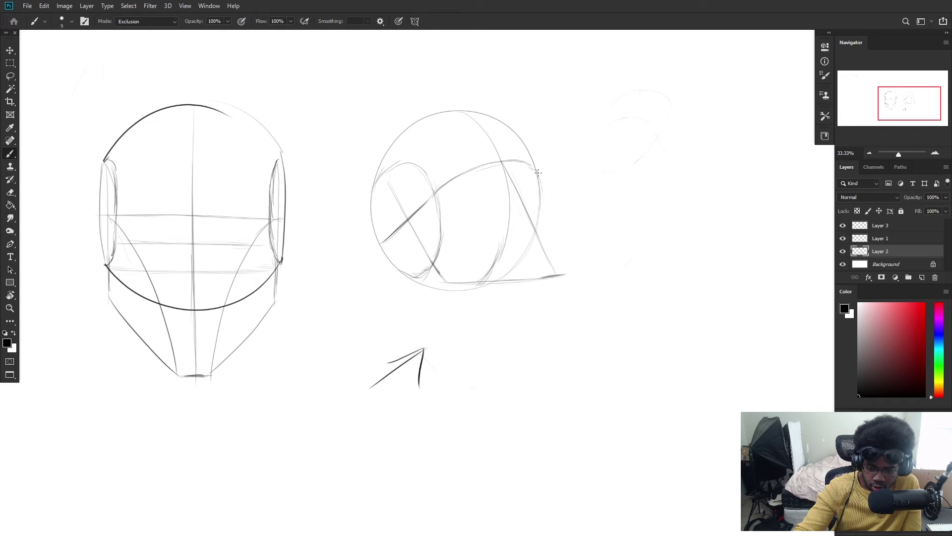
left_click_drag(537, 171, 564, 274)
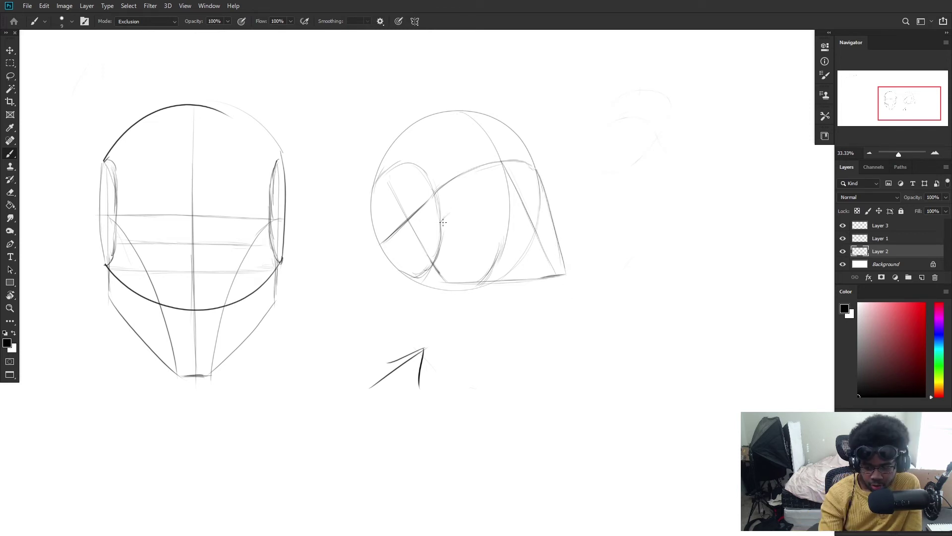
Step: Draw two curved guide lines below the tilted head's brow line, wrapping from the side oval to the far face edge
left_click_drag(448, 219, 470, 200)
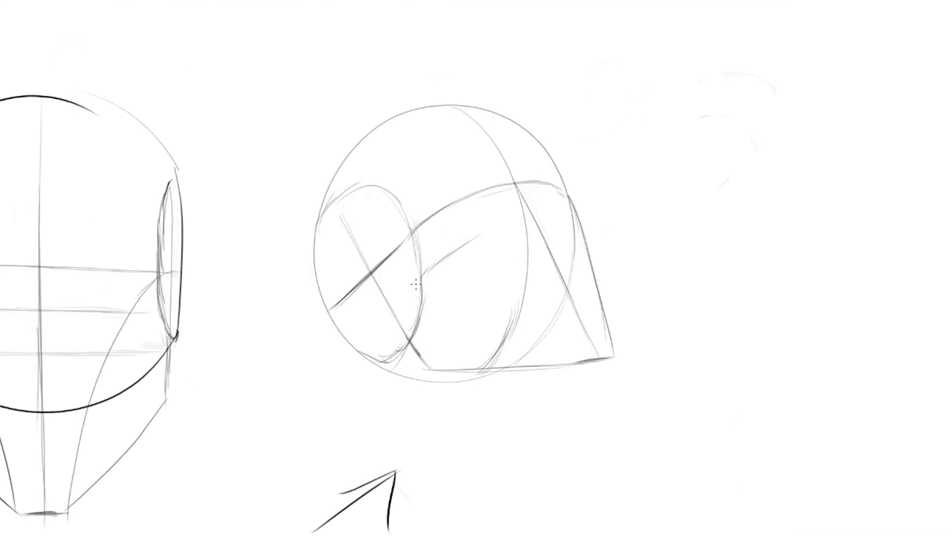
key("ctrl+z")
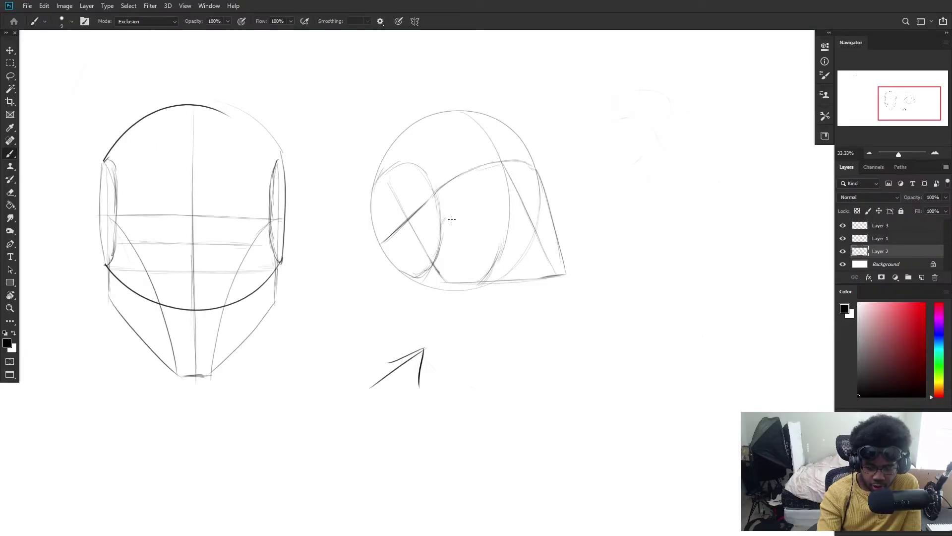
left_click_drag(440, 229, 507, 193)
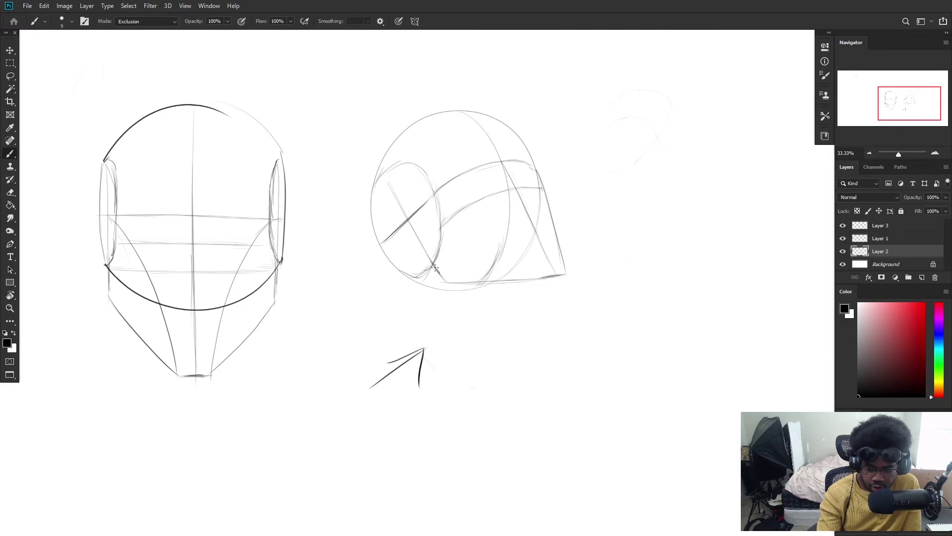
mouse_move(447, 254)
left_mouse_down()
mouse_move(438, 261)
mouse_move(536, 219)
left_mouse_up()
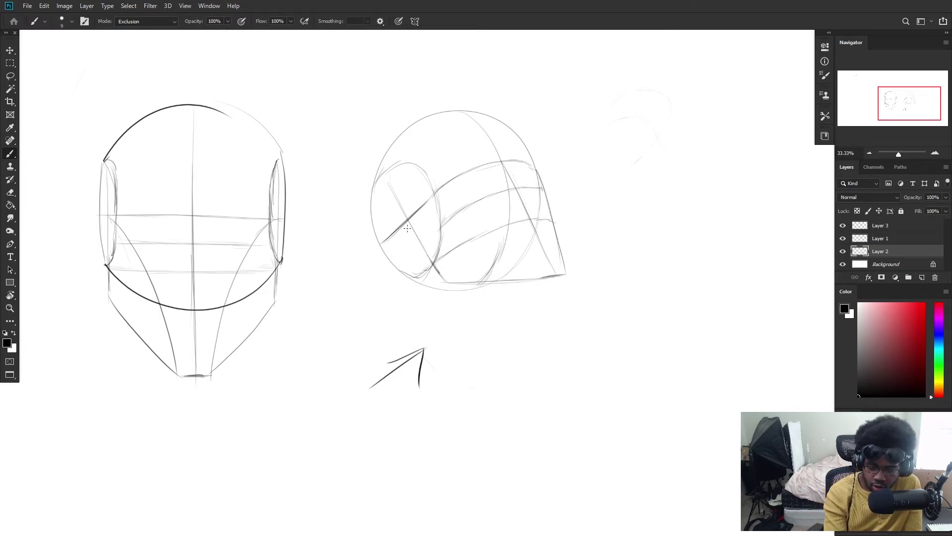
Step: Draw the curved cheek line from the centre of the tilted head's side oval down to the chin
left_click_drag(407, 219, 509, 237)
key("ctrl+z")
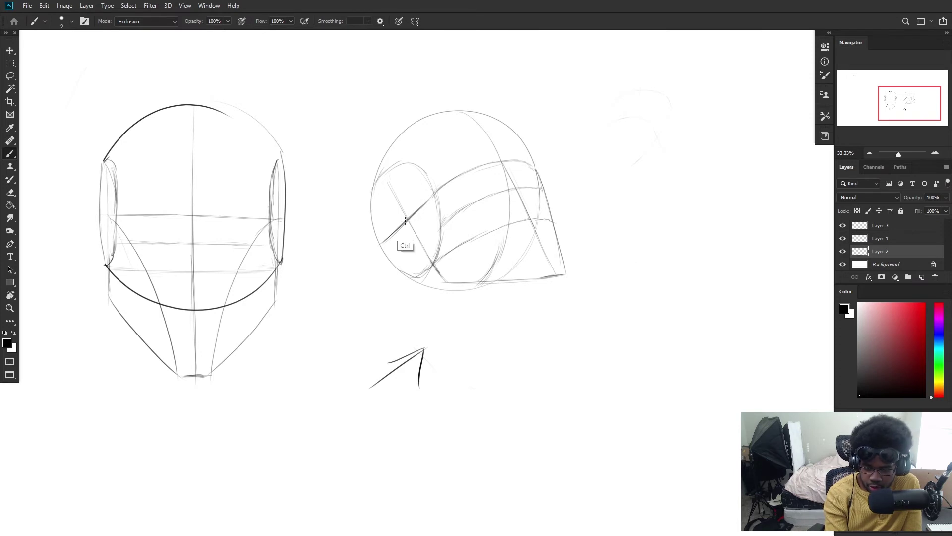
left_click_drag(409, 219, 539, 263)
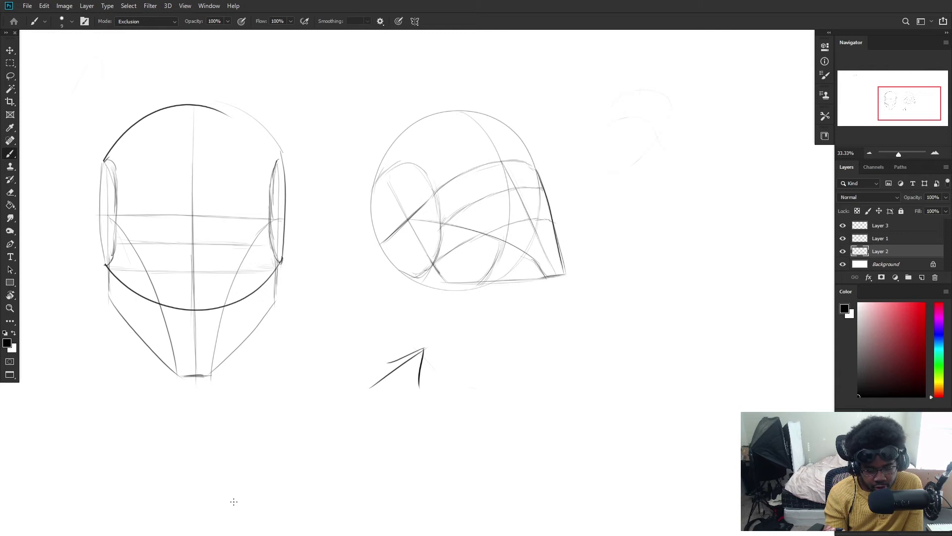
Step: Draw two arrows pointing up at the front-view head, one at its left side plane and one at its right cheek line
left_click_drag(99, 244, 64, 335)
mouse_move(77, 260)
left_mouse_down()
mouse_move(97, 245)
mouse_move(97, 278)
left_mouse_up()
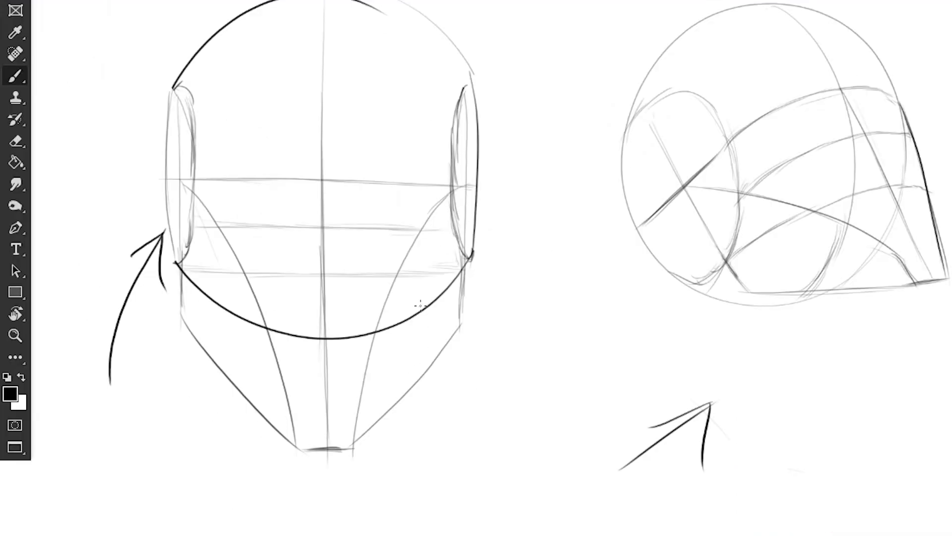
mouse_move(404, 236)
left_mouse_down()
mouse_move(478, 380)
mouse_move(399, 294)
mouse_move(454, 265)
left_mouse_up()
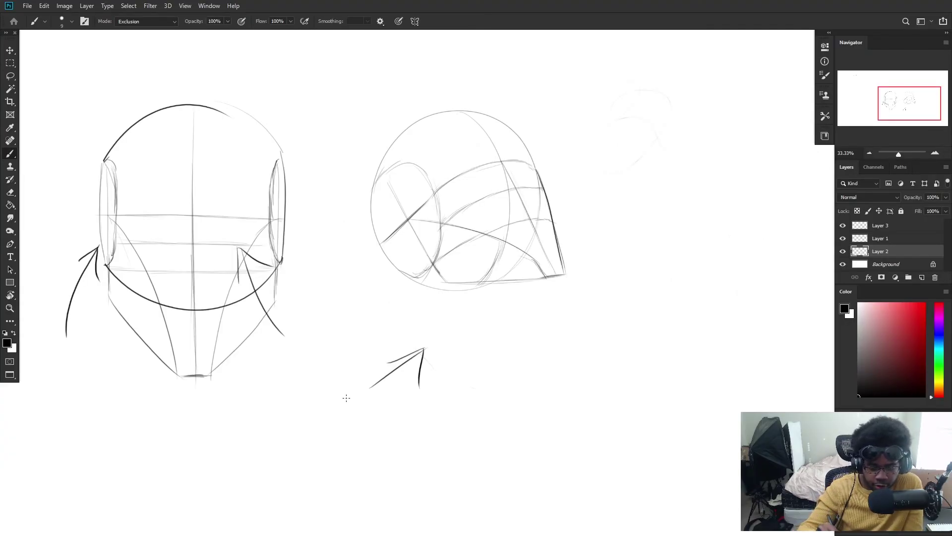
Step: Draw a horizontal direction arrow pointing right and, above it, a profile sphere with an inner circle divided by a cross
left_click_drag(610, 430, 497, 420)
key("ctrl+z")
mouse_move(484, 374)
left_mouse_down()
mouse_move(578, 373)
mouse_move(561, 391)
left_mouse_up()
mouse_move(521, 145)
left_mouse_down()
mouse_move(450, 155)
mouse_move(444, 263)
mouse_move(431, 195)
left_mouse_up()
key("ctrl+z")
left_click_drag(496, 275, 466, 278)
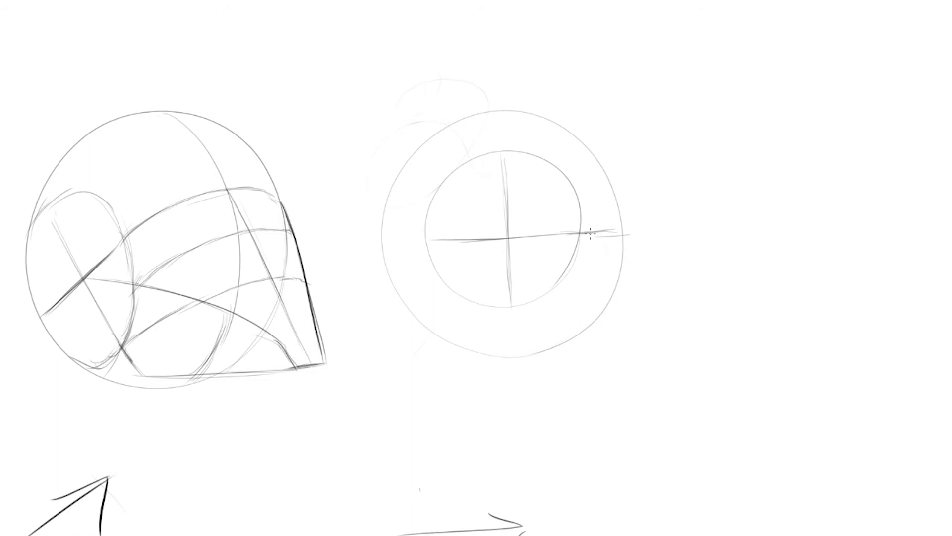
Step: Extend the profile head's brow line to the sphere's front edge and add two parallel guide lines below it
key("ctrl+z")
mouse_move(564, 271)
left_mouse_down()
mouse_move(612, 271)
mouse_move(560, 271)
mouse_move(609, 272)
mouse_move(573, 271)
mouse_move(618, 270)
left_mouse_up()
left_click_drag(519, 308, 607, 304)
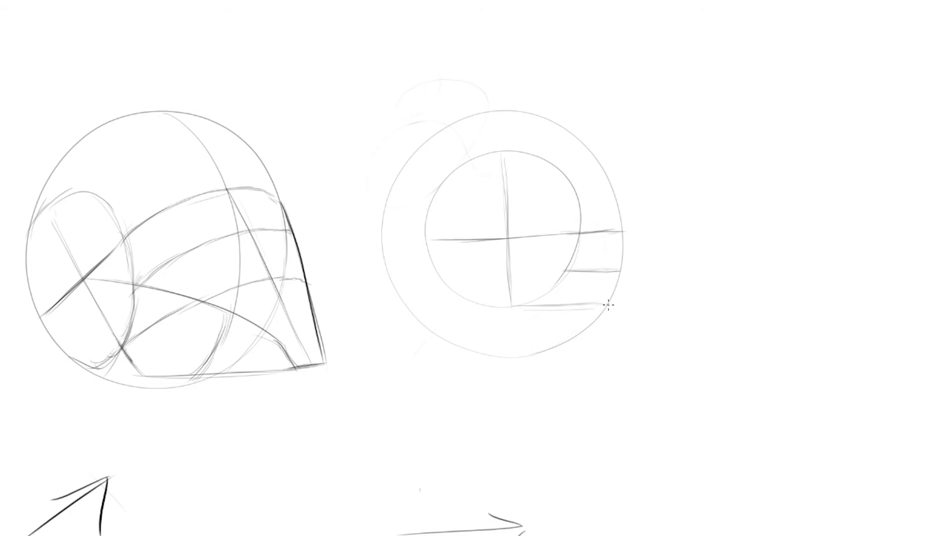
Step: Draw the profile's face line down to the chin, extend the vertical division to the jaw corner and join both with a jaw line
left_click_drag(622, 290, 627, 362)
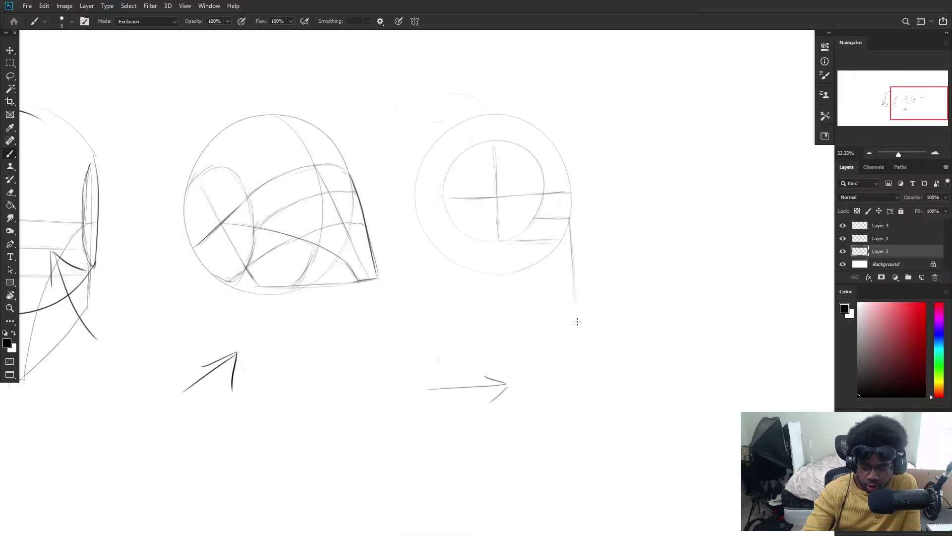
left_click_drag(571, 274, 570, 322)
key("e")
key("b")
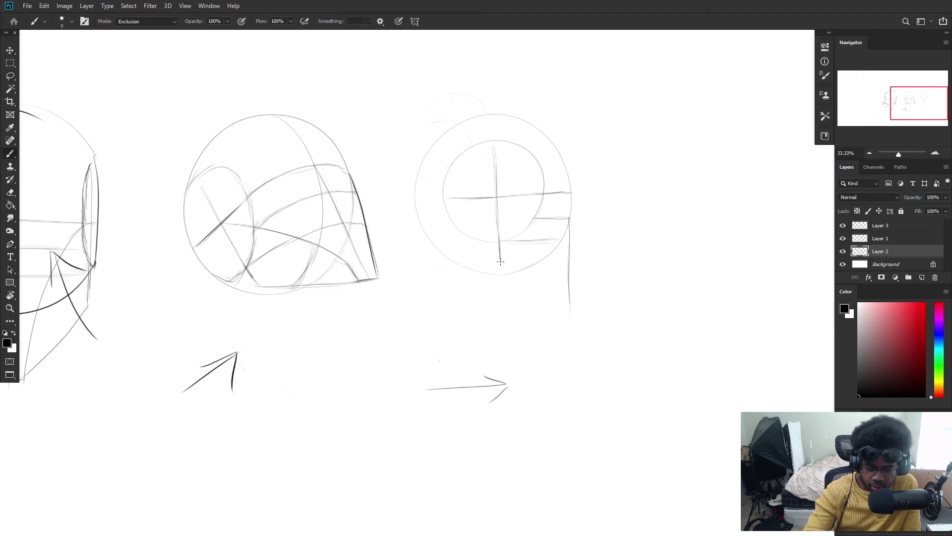
mouse_move(500, 259)
left_mouse_down()
mouse_move(551, 310)
mouse_move(507, 271)
mouse_move(557, 300)
mouse_move(545, 301)
mouse_move(571, 306)
left_mouse_up()
mouse_move(500, 264)
left_mouse_down()
mouse_move(575, 307)
mouse_move(532, 293)
mouse_move(565, 304)
left_mouse_up()
Step: Sketch the brow, nose and mouth mark on the profile head, and add two short mouth marks on the tilted head
left_click_drag(572, 192, 575, 247)
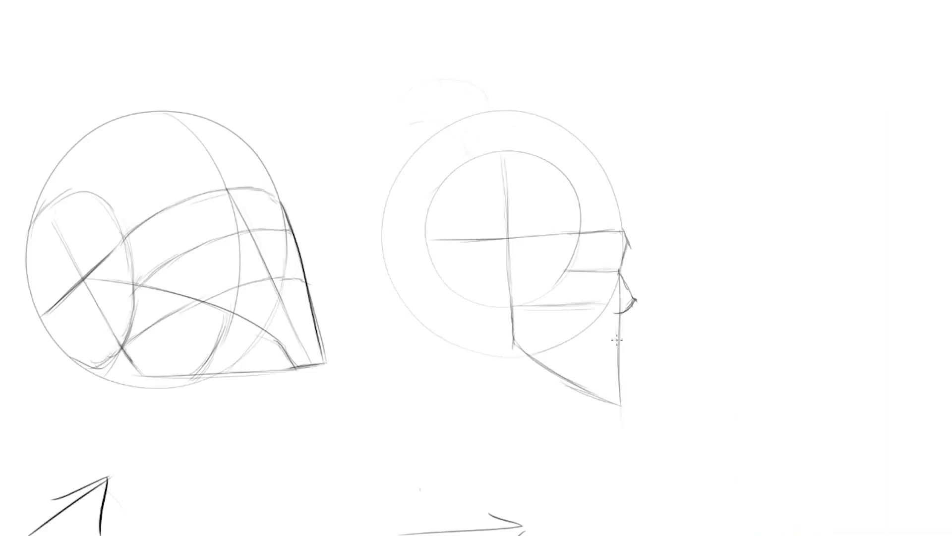
left_click_drag(616, 342, 606, 347)
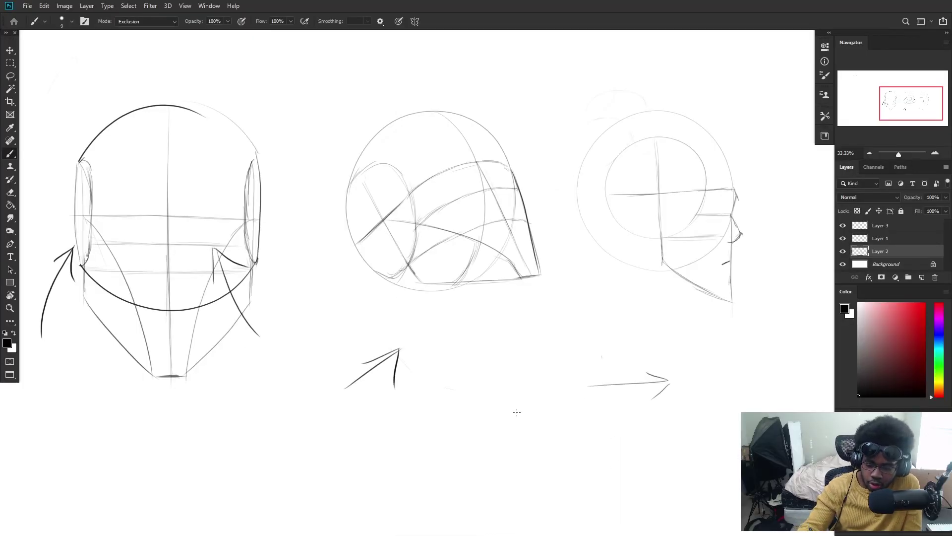
left_click_drag(498, 242, 523, 236)
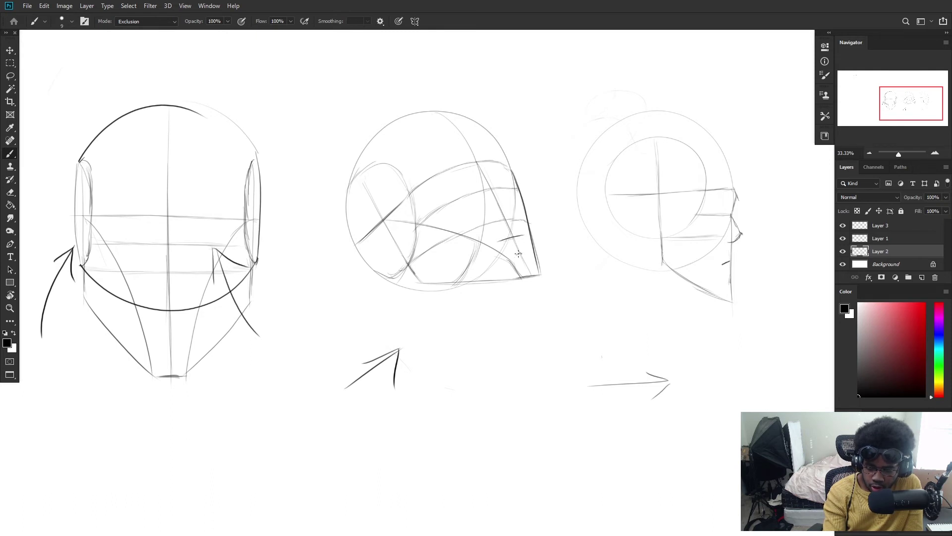
left_click_drag(518, 255, 525, 251)
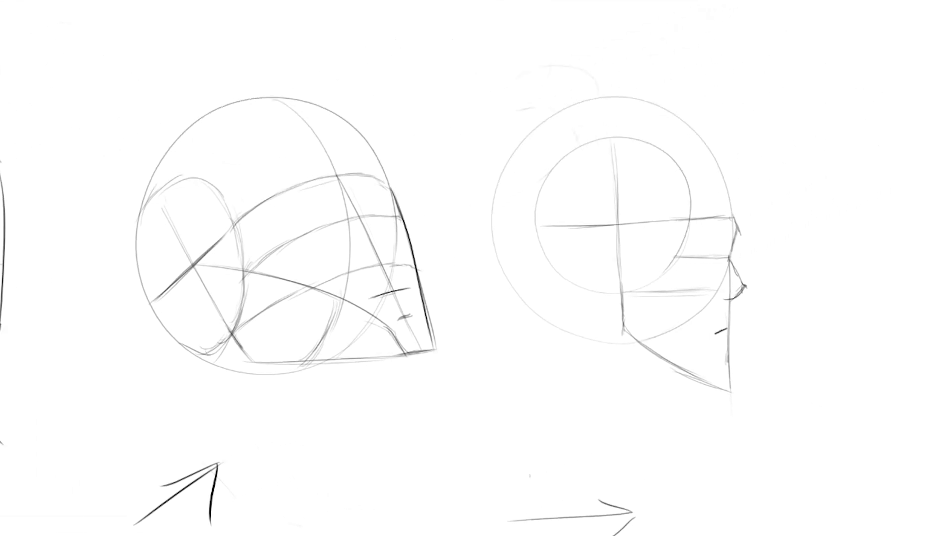
Step: Try circling the tilted head's lower face and undo the circle
mouse_move(297, 311)
left_mouse_down()
mouse_move(312, 259)
mouse_move(281, 313)
left_mouse_up()
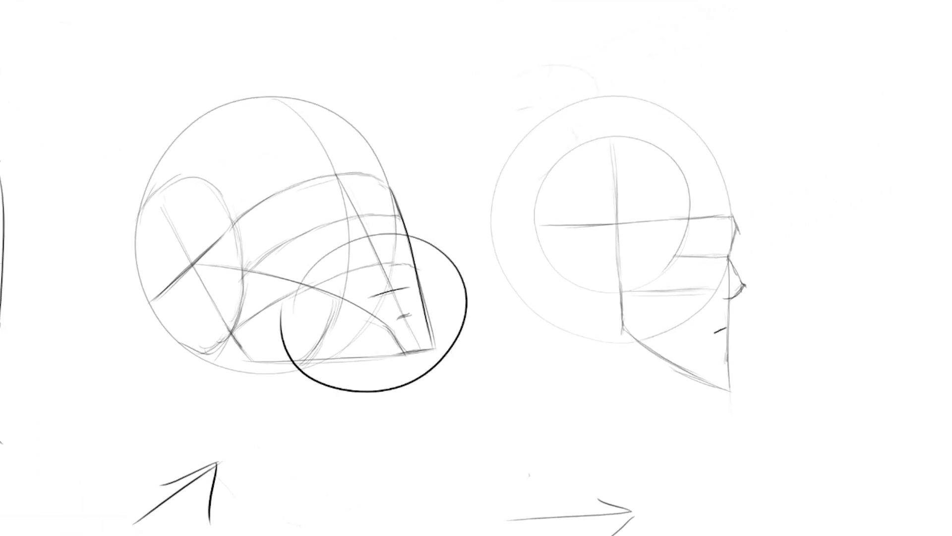
key("ctrl+z")
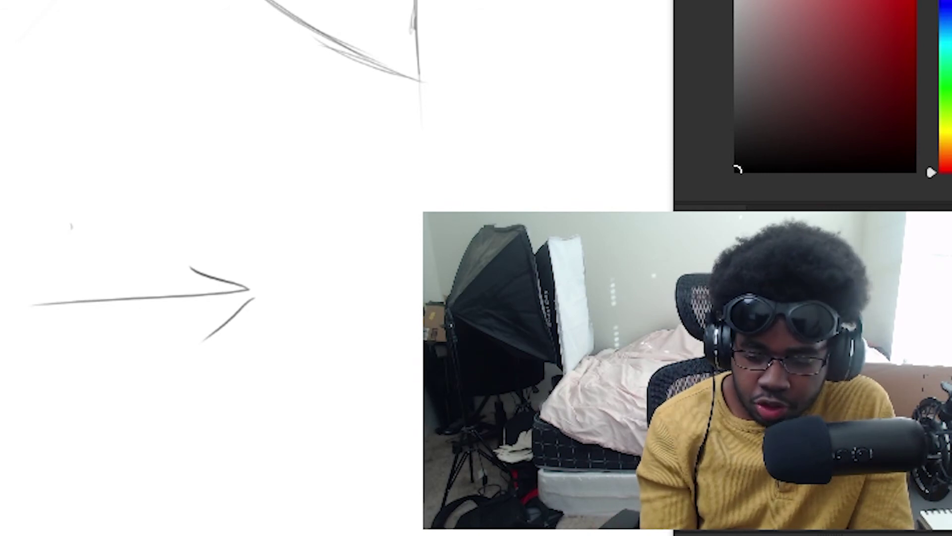
key("r")
left_click_drag(213, 201, 59, 278)
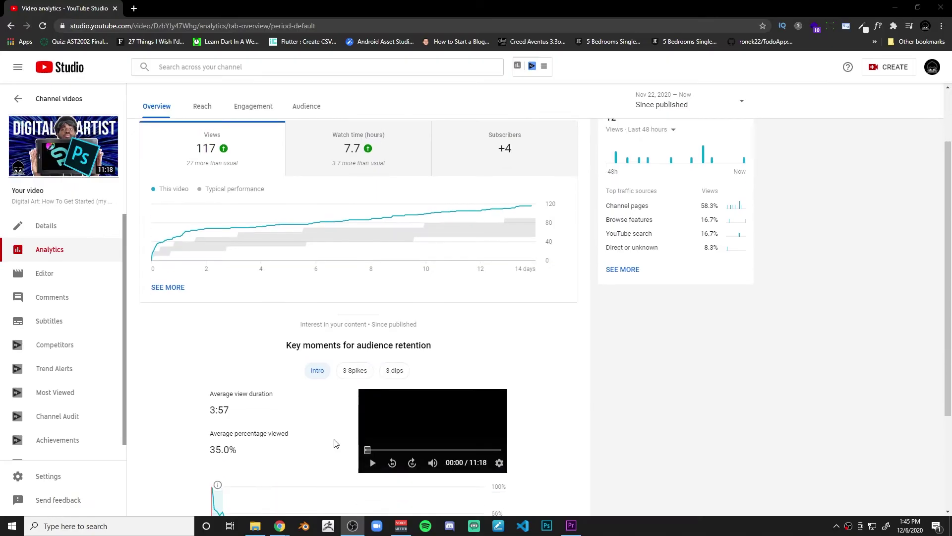
scroll(335, 443, "down", 2)
scroll(336, 443, "down", 2)
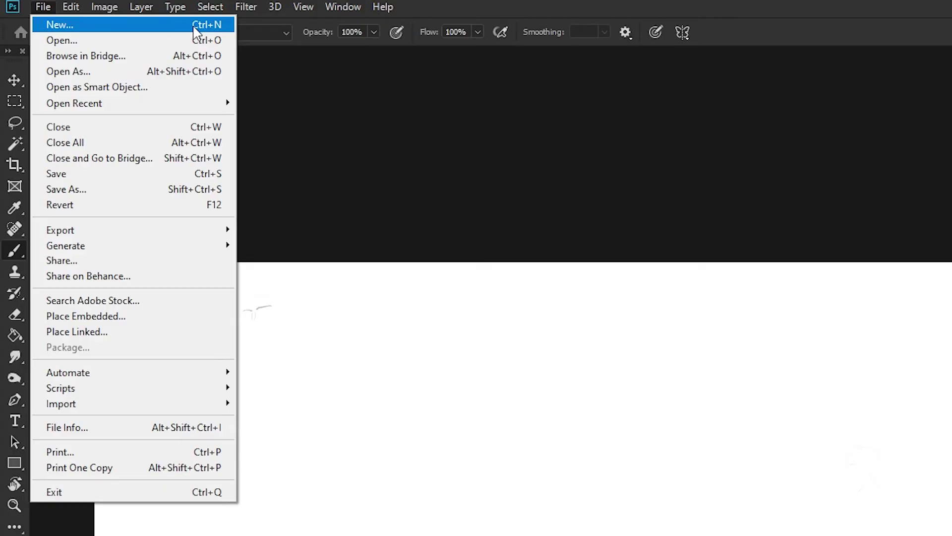
Step: In Photoshop, create a new document from the recent 3840 x 2160 px preset at 300 ppi
left_click(198, 27)
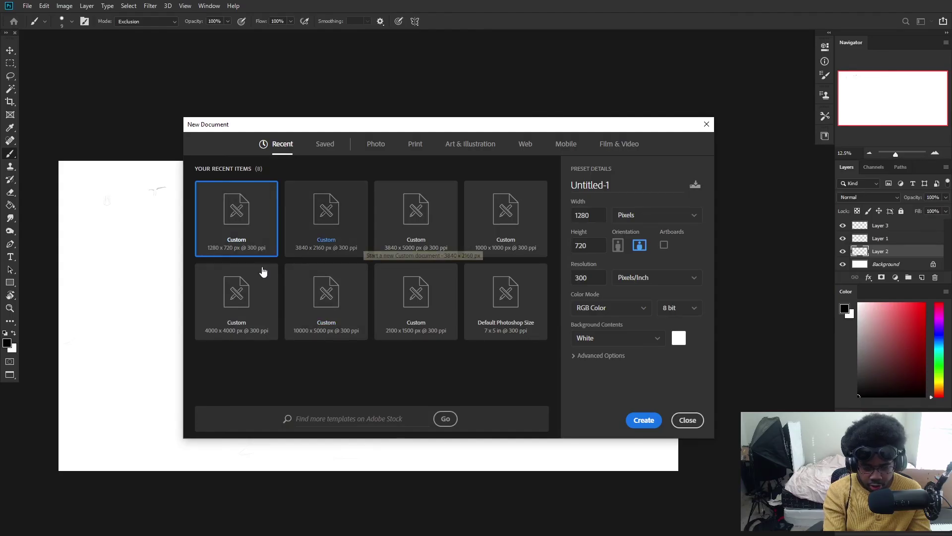
left_click(347, 238)
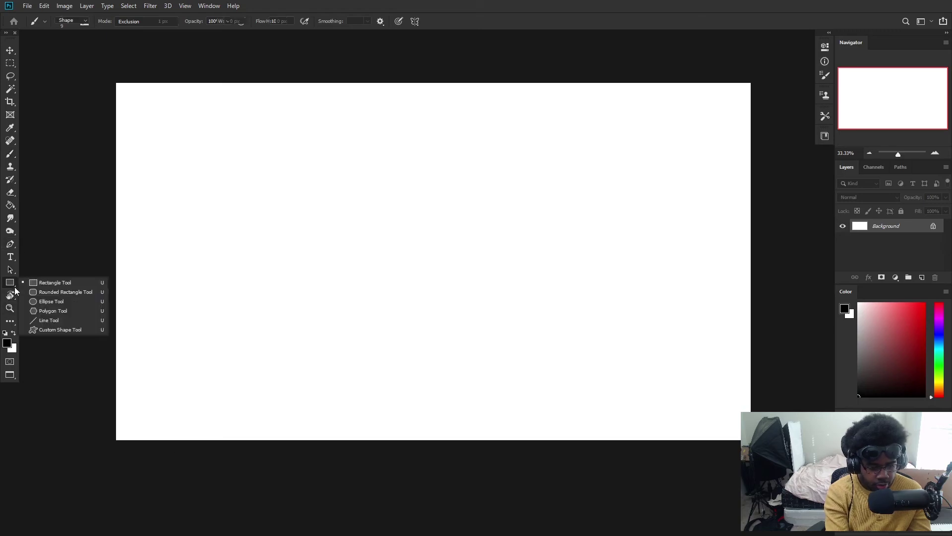
Step: Divide the canvas into a four-by-four grid with three vertical and three horizontal lines using the Line tool
left_click(79, 320)
left_click_drag(432, 84, 438, 443)
left_click_drag(254, 81, 254, 438)
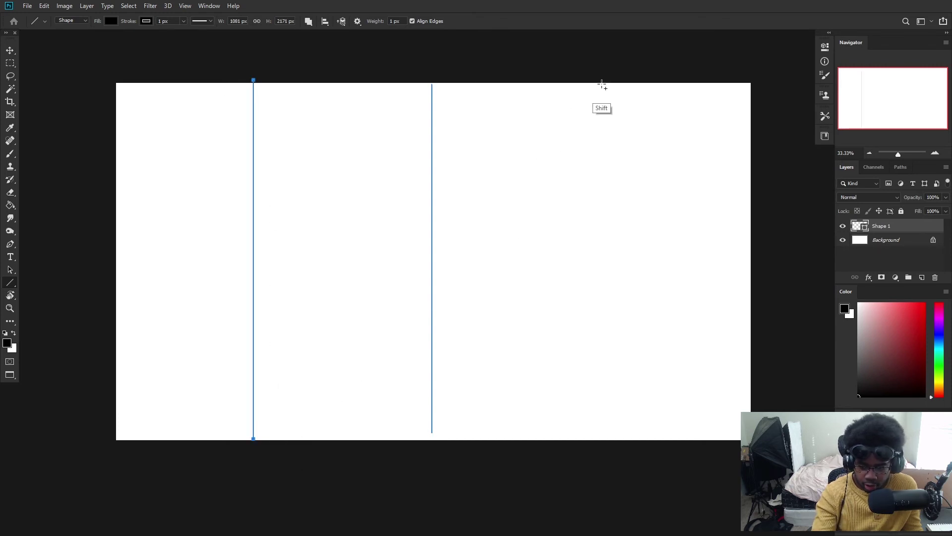
left_click_drag(603, 83, 628, 433)
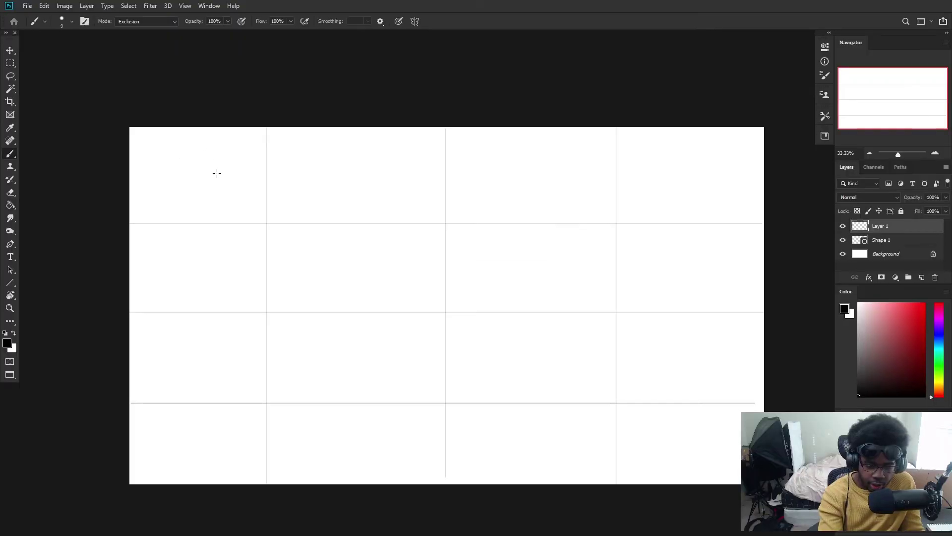
Step: Try sketching a circle in the first grid cell and undo it
left_click_drag(171, 181, 180, 198)
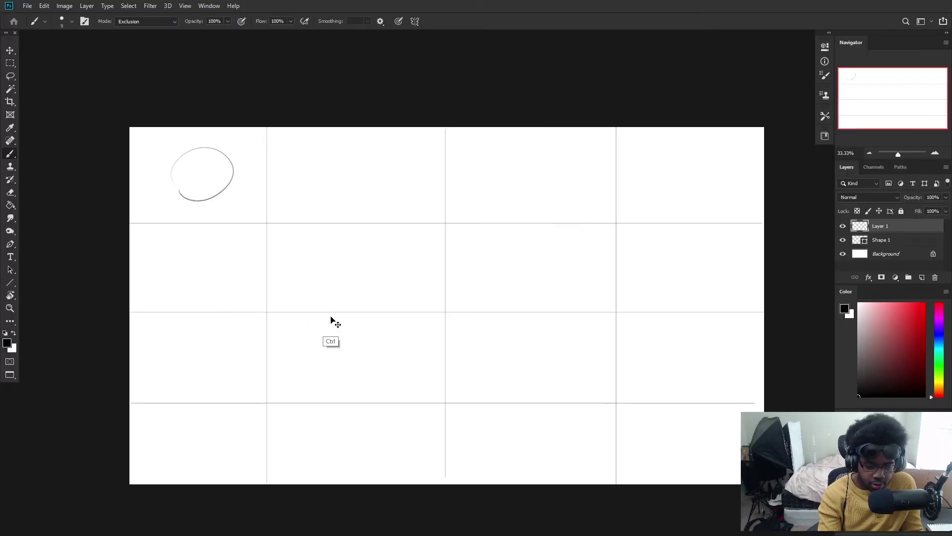
key("ctrl+z")
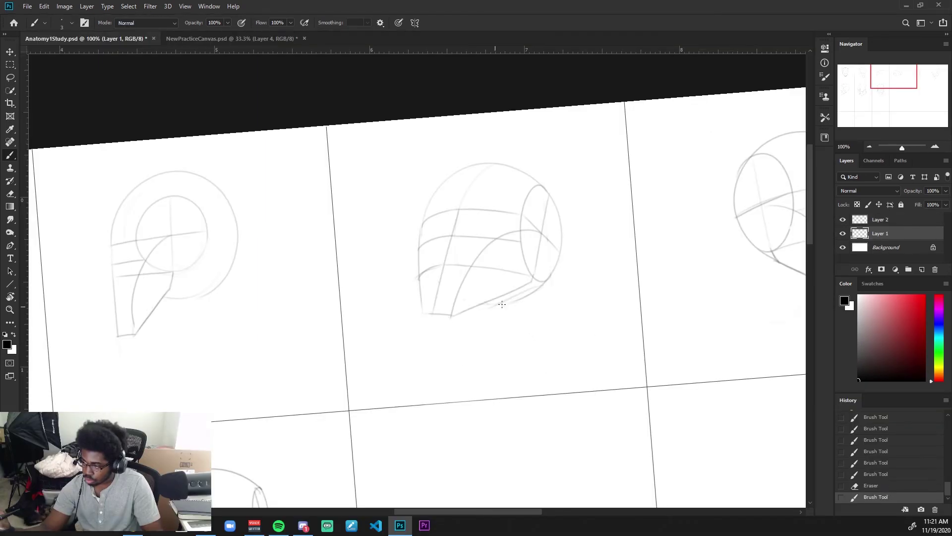
Step: Undo the last jaw stroke on the middle head and redraw the bottom edge of its chin
key("ctrl+z")
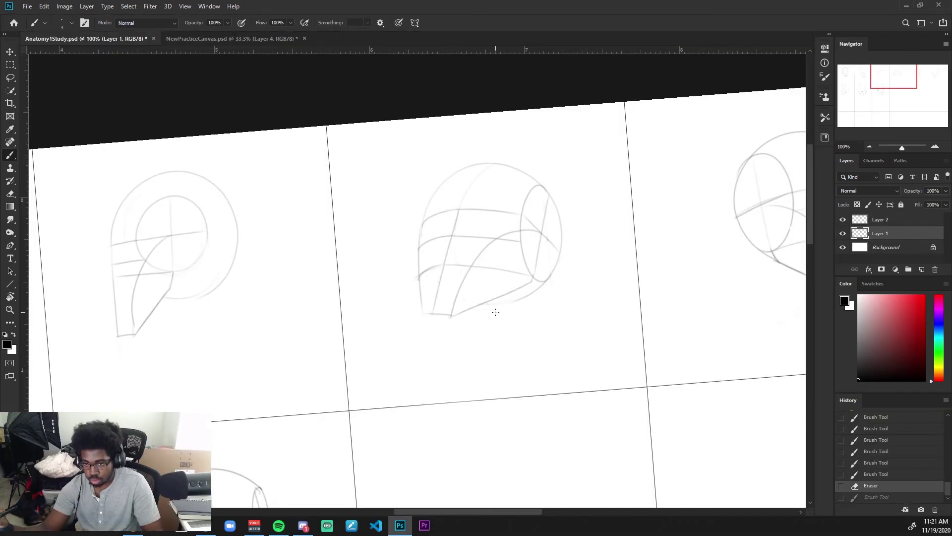
left_click_drag(425, 314, 443, 324)
Step: Try sketching the front line of a neck below the middle head's chin
mouse_move(426, 314)
left_mouse_down()
mouse_move(448, 316)
mouse_move(460, 345)
left_mouse_up()
key("ctrl+z")
key("ctrl+z")
key("ctrl+z")
key("ctrl+z")
key("ctrl+shift+z")
key("ctrl+shift+z")
key("ctrl+shift+z")
key("ctrl+shift+z")
key("ctrl+z")
key("ctrl+z")
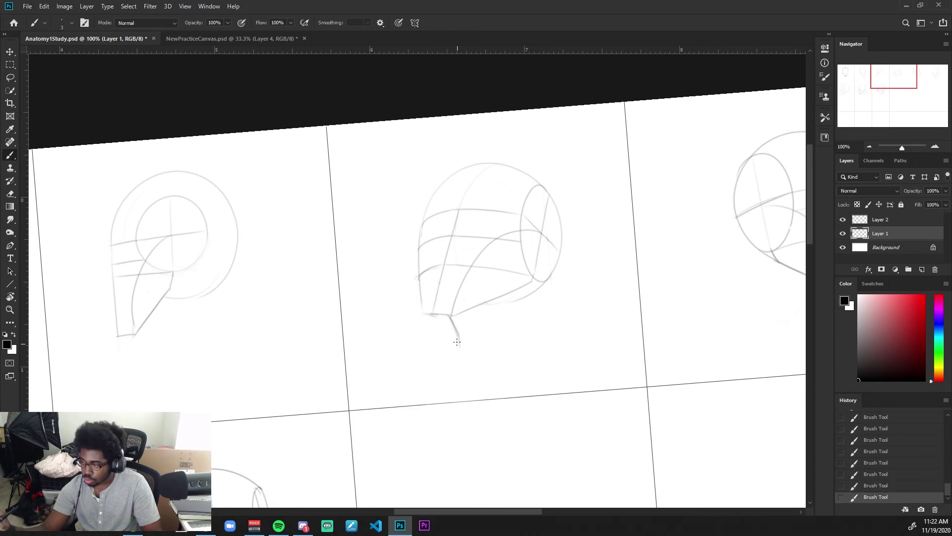
Step: Try adding the neck's back line below the side oval, and undo the neck strokes
left_click_drag(543, 287, 536, 347)
key("ctrl+z")
key("ctrl+z")
key("ctrl+z")
key("ctrl+z")
key("ctrl+z")
key("ctrl+z")
key("ctrl+z")
Step: Try another pair of neck lines below the chin and skull, and undo them back to the bare head construction
mouse_move(428, 314)
left_mouse_down()
mouse_move(458, 324)
mouse_move(459, 368)
left_mouse_up()
key("ctrl+z")
left_click_drag(446, 317, 454, 357)
mouse_move(543, 287)
left_mouse_down()
mouse_move(536, 363)
mouse_move(529, 333)
left_mouse_up()
key("ctrl+z")
key("ctrl+z")
key("ctrl+z")
key("ctrl+z")
key("ctrl+z")
key("ctrl+z")
key("ctrl+z")
key("ctrl+z")
key("ctrl+z")
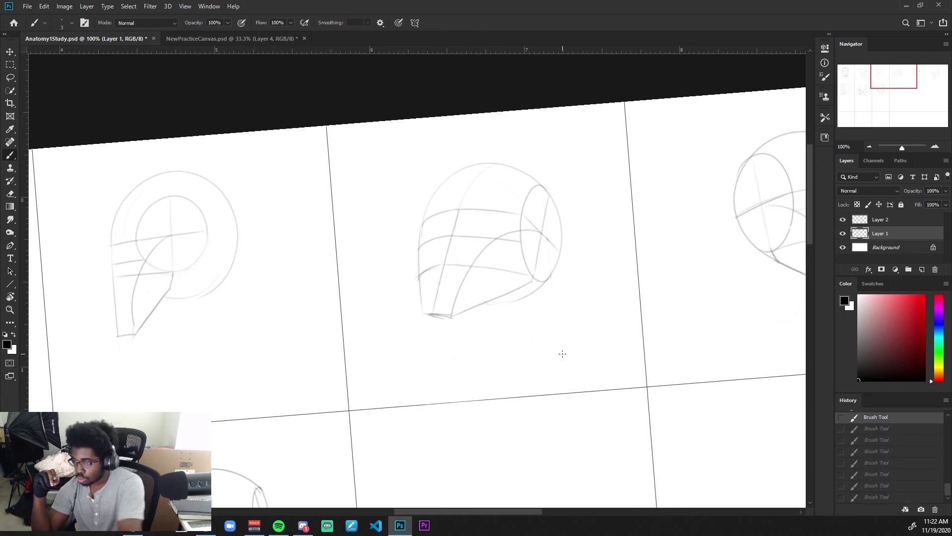
Step: Handwrite the note "Rly lookin' down?" above the downward-looking front head in the second grid row
key("ctrl+minus")
key("r")
mouse_move(591, 387)
left_mouse_down()
mouse_move(648, 353)
mouse_move(642, 373)
left_mouse_up()
mouse_move(685, 402)
left_mouse_down()
mouse_move(568, 373)
mouse_move(600, 373)
left_mouse_up()
mouse_move(107, 271)
left_mouse_down()
mouse_move(687, 376)
mouse_move(777, 381)
left_mouse_up()
mouse_move(432, 238)
left_mouse_down()
mouse_move(436, 277)
mouse_move(444, 271)
left_mouse_up()
left_click_drag(445, 224, 450, 264)
left_click_drag(457, 251, 471, 251)
left_click_drag(495, 215, 501, 256)
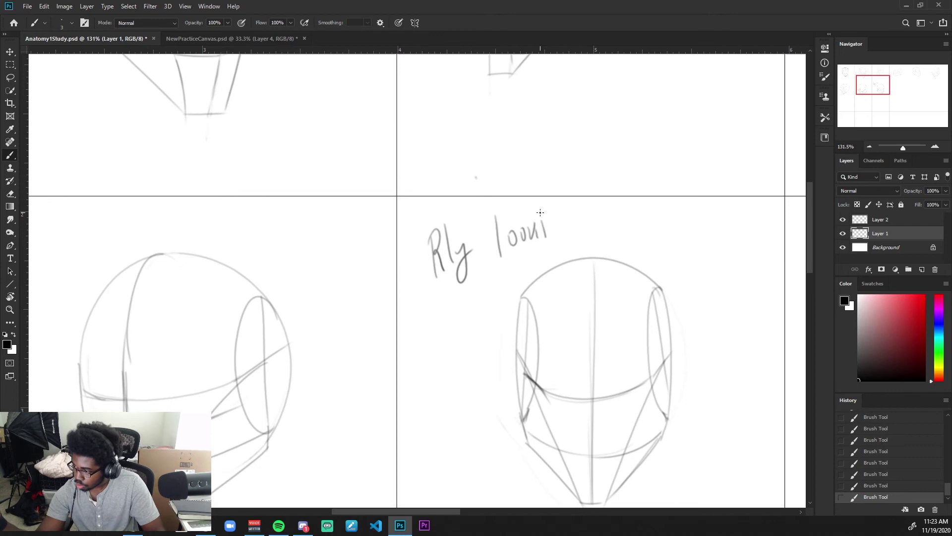
left_click_drag(549, 223, 565, 231)
left_click_drag(441, 320, 449, 337)
mouse_move(462, 318)
left_mouse_down()
mouse_move(471, 324)
mouse_move(491, 310)
left_mouse_up()
left_click_drag(493, 278, 500, 295)
Step: Draw a large circle for a new head's sphere in the empty cell beside the downward-looking front head
left_click_drag(794, 408, 182, 349)
left_click_drag(281, 336, 366, 366)
key("ctrl+z")
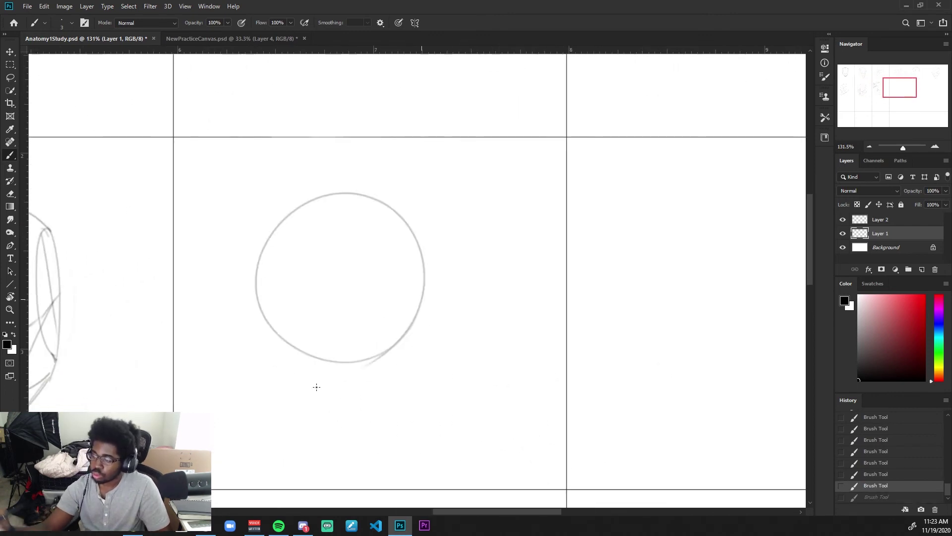
key("ctrl+z")
mouse_move(427, 229)
left_mouse_down()
mouse_move(251, 283)
mouse_move(431, 268)
left_mouse_up()
key("ctrl+z")
mouse_move(443, 300)
left_mouse_down()
mouse_move(289, 346)
mouse_move(421, 280)
mouse_move(257, 304)
mouse_move(365, 183)
mouse_move(437, 336)
left_mouse_up()
key("ctrl+z")
key("ctrl+z")
key("r")
left_click_drag(521, 377, 514, 385)
left_click_drag(400, 312, 579, 314)
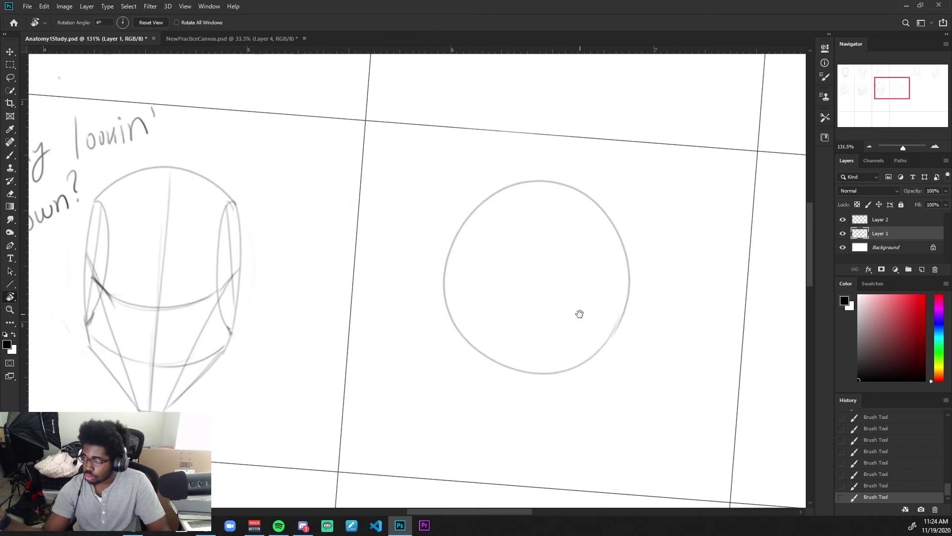
Step: Draw a curved centre line wrapping across the new sphere from its upper edge to its lower edge
key("b")
mouse_move(540, 184)
left_mouse_down()
mouse_move(583, 343)
mouse_move(523, 371)
left_mouse_up()
key("ctrl+z")
key("ctrl+z")
key("r")
mouse_move(684, 279)
left_mouse_down()
mouse_move(663, 366)
mouse_move(628, 407)
left_mouse_up()
key("ctrl+z")
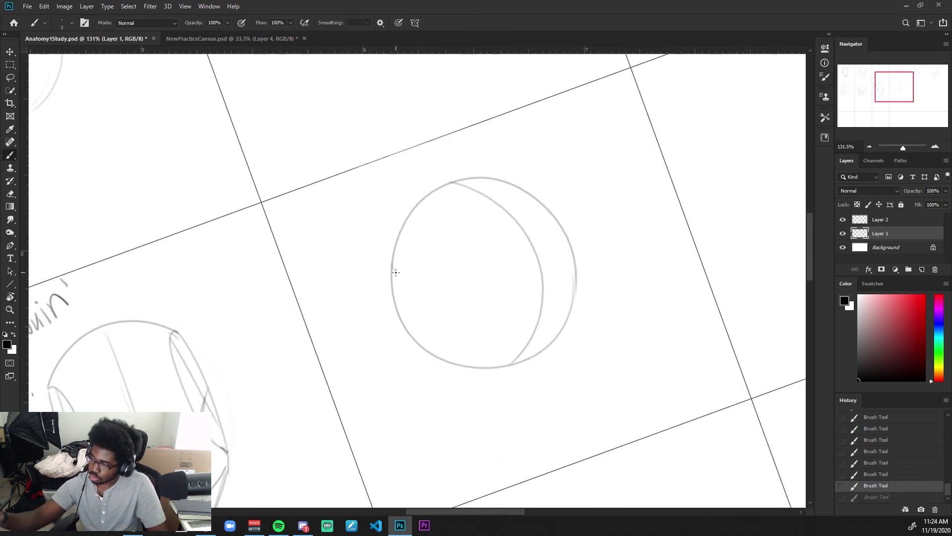
Step: Try several curves for the side-plane ellipse along the edge of the new sphere, opposite its centre line, and undo them
mouse_move(395, 273)
left_mouse_down()
mouse_move(437, 368)
mouse_move(451, 359)
mouse_move(439, 358)
left_mouse_up()
key("ctrl+z")
key("r")
left_click_drag(561, 422, 561, 140)
key("ctrl+z")
left_click_drag(393, 304, 491, 271)
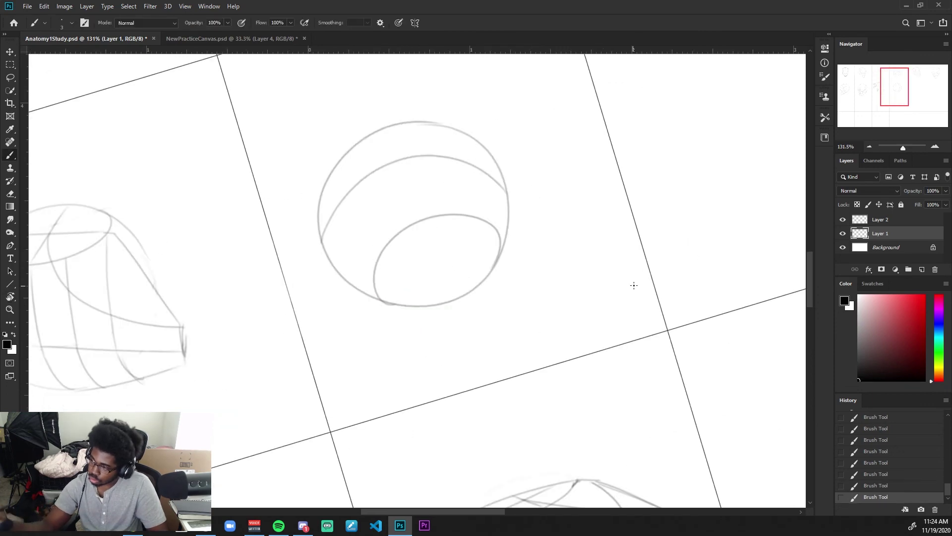
key("r")
left_click_drag(634, 285, 633, 266)
key("ctrl+z")
Step: Draw the side-plane ellipse against the edge of the new sphere, on the side opposite the curved centre line
left_click_drag(398, 302, 492, 268)
key("r")
left_click_drag(471, 139, 542, 370)
key("ctrl+z")
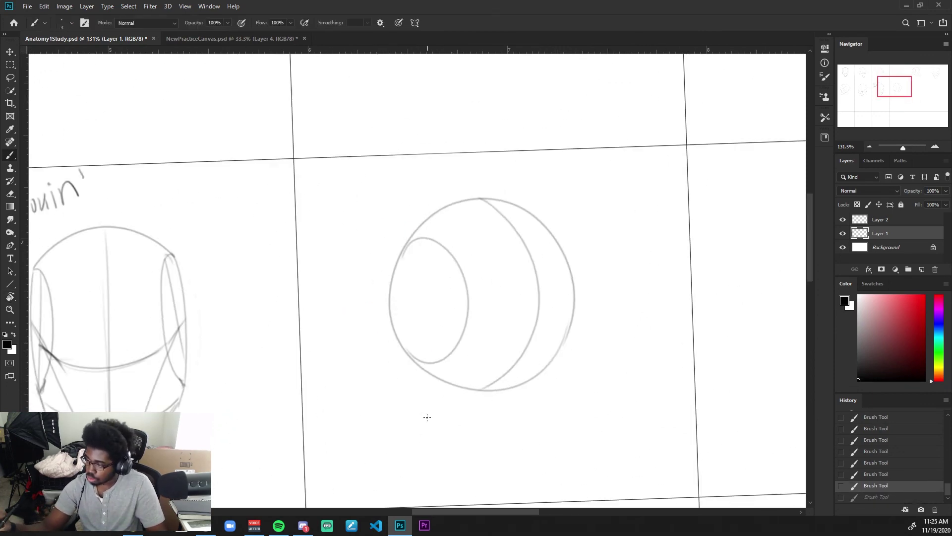
key("r")
left_click_drag(427, 417, 478, 408)
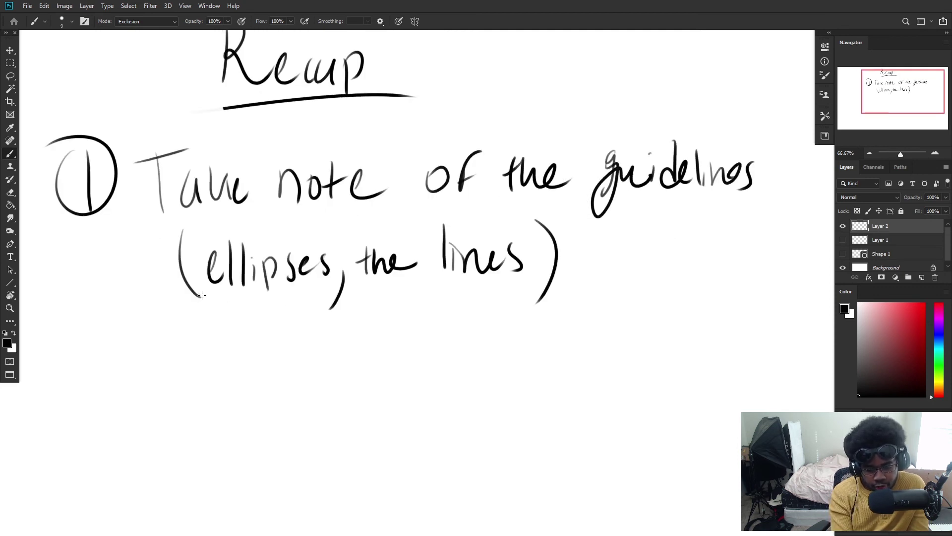
Step: Underline "ellipses, the lines" in recap point 1 and start point 2 with the handwritten words "Think about"
left_click_drag(202, 295, 519, 294)
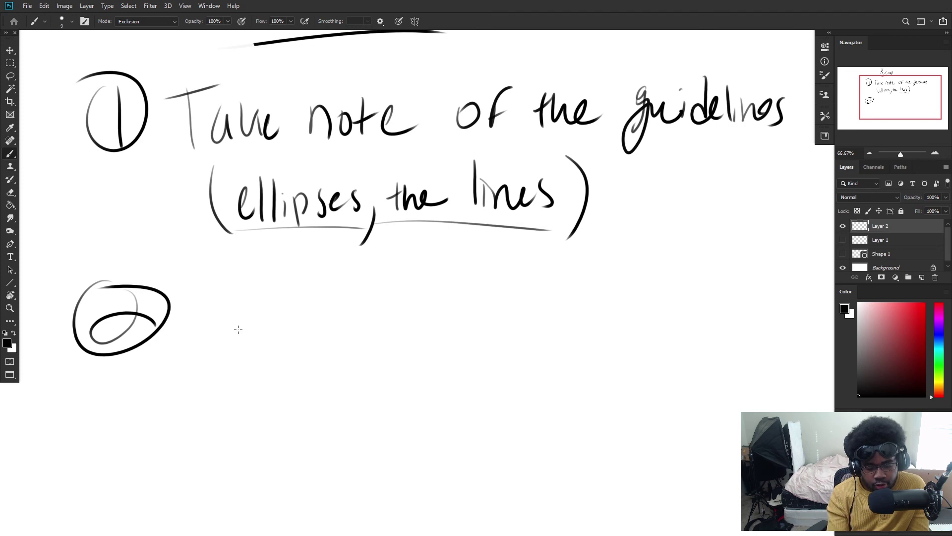
left_click_drag(355, 336, 369, 357)
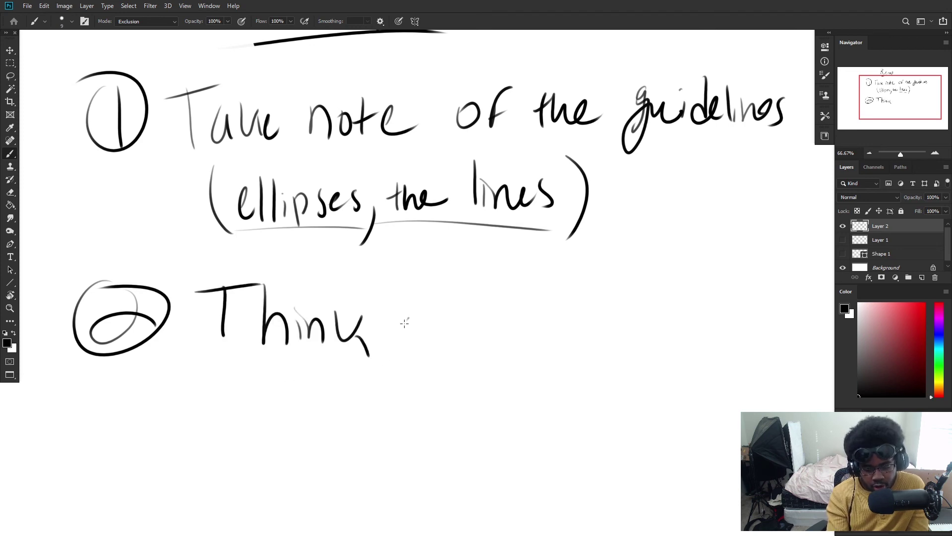
left_click_drag(414, 326, 413, 348)
left_click_drag(422, 314, 427, 350)
left_click_drag(439, 328, 477, 344)
mouse_move(484, 308)
left_mouse_down()
mouse_move(484, 337)
mouse_move(493, 323)
mouse_move(499, 347)
left_mouse_up()
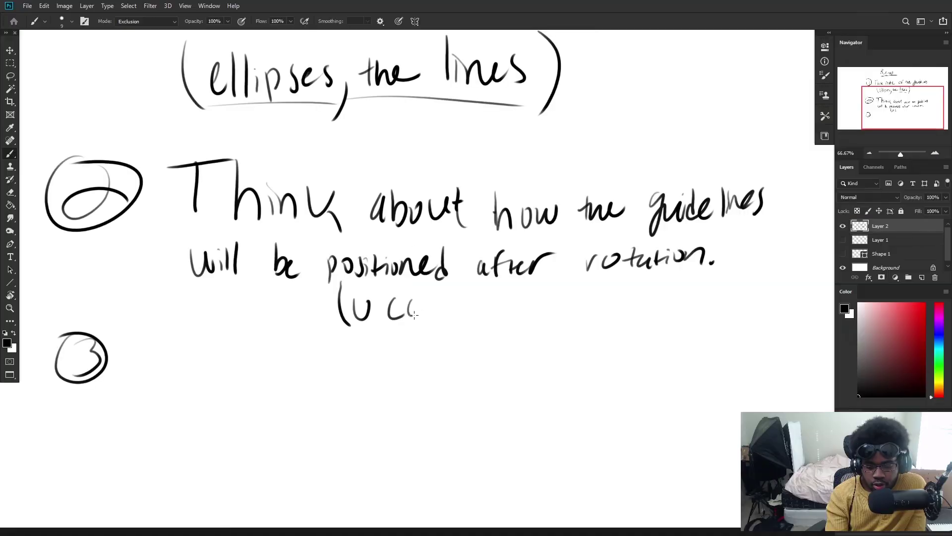
Step: Complete the handwritten parenthetical "(u can use references)" below the text of recap point 2
left_click_drag(416, 302, 425, 317)
left_click_drag(427, 304, 441, 323)
left_click_drag(469, 300, 492, 316)
mouse_move(507, 297)
left_mouse_down()
mouse_move(500, 316)
mouse_move(570, 301)
mouse_move(699, 297)
left_mouse_up()
left_click_drag(705, 276, 707, 320)
Step: Start recap point 3 by handwriting the word "Challenge" beside the circled 3
mouse_move(170, 352)
left_mouse_down()
mouse_move(175, 407)
mouse_move(234, 408)
left_mouse_up()
mouse_move(240, 370)
left_mouse_down()
mouse_move(243, 410)
mouse_move(278, 397)
left_mouse_up()
left_click_drag(285, 392, 339, 397)
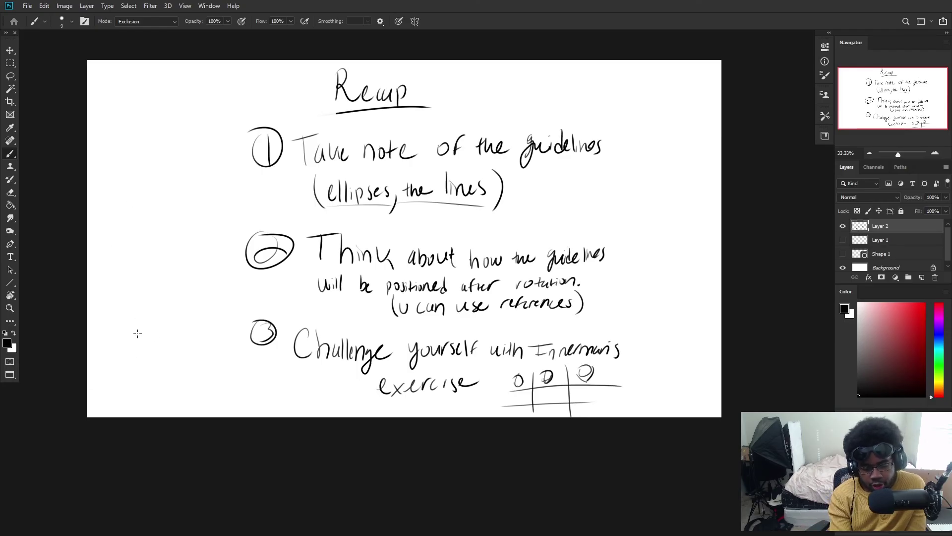
Step: Sketch five small arrows pointing up, down, sideways and diagonally in the blank area beside recap point 3
mouse_move(118, 327)
left_mouse_down()
mouse_move(142, 326)
mouse_move(157, 340)
left_mouse_up()
mouse_move(153, 328)
left_mouse_down()
mouse_move(158, 341)
mouse_move(175, 318)
left_mouse_up()
left_click_drag(152, 371, 179, 366)
mouse_move(169, 360)
left_mouse_down()
mouse_move(170, 379)
mouse_move(227, 365)
left_mouse_up()
mouse_move(215, 367)
left_mouse_down()
mouse_move(259, 392)
mouse_move(251, 400)
left_mouse_up()
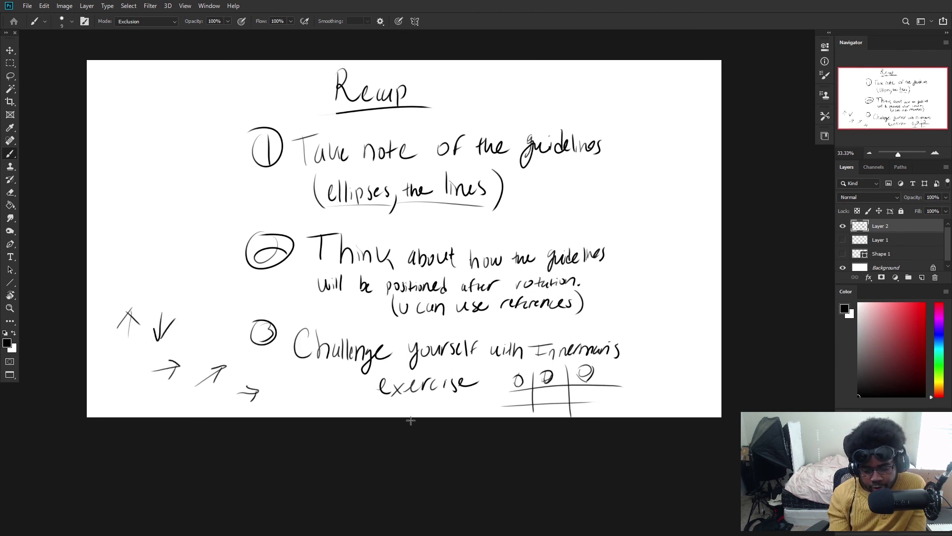
Step: Draw two curved arrows beside the recap text, linking point 1 to point 2 and point 2 to point 3
key("ctrl+plus")
mouse_move(679, 129)
left_mouse_down()
mouse_move(667, 250)
mouse_move(720, 239)
left_mouse_up()
mouse_move(670, 300)
left_mouse_down()
mouse_move(685, 390)
mouse_move(676, 400)
mouse_move(723, 368)
left_mouse_up()
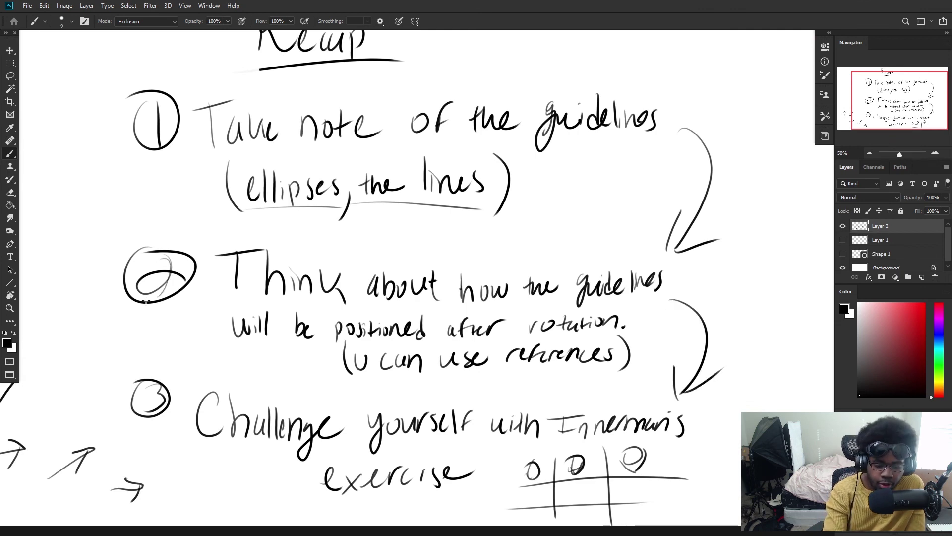